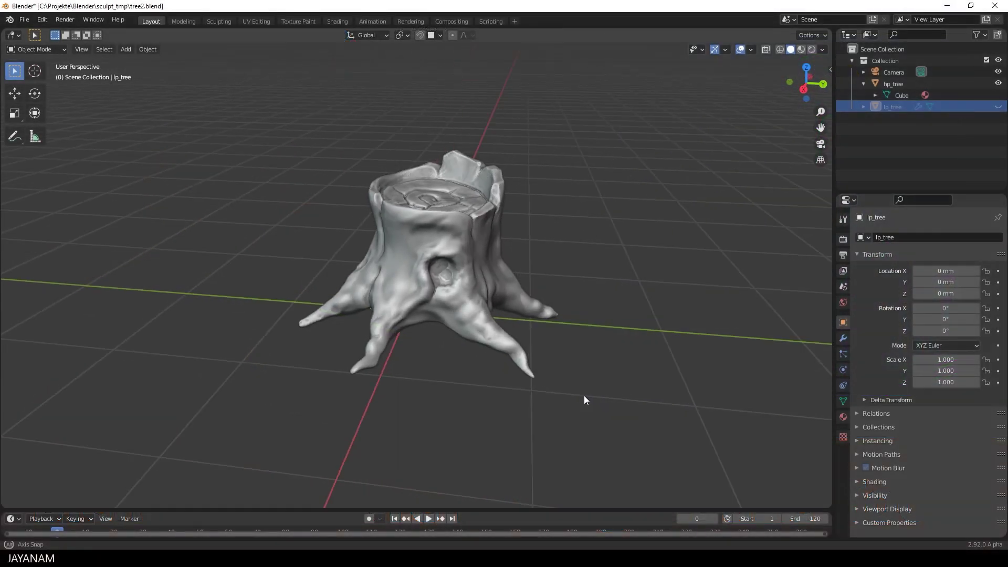
Step: Orbit the viewport to see the sculpted tree stump from a slight angle
{"action": "middle_click_drag", "start_coordinate": [584, 399], "coordinate": [565, 391]}
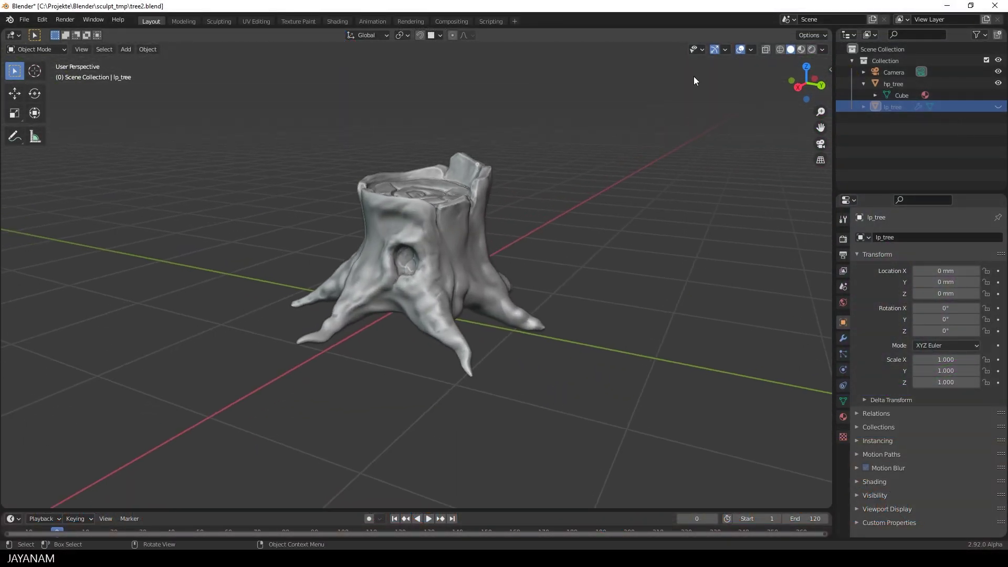
{"action": "left_click", "coordinate": [752, 49]}
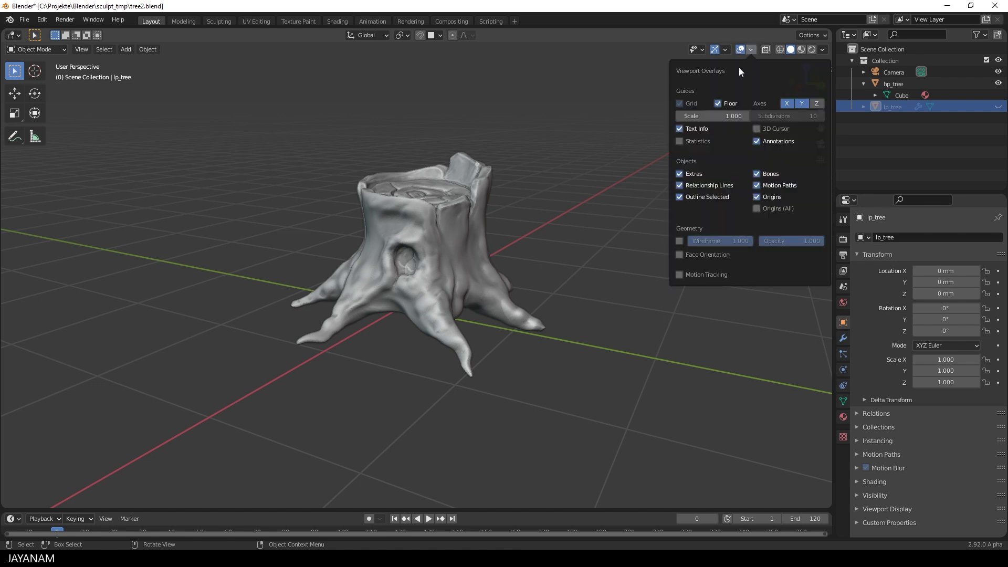
{"action": "left_click", "coordinate": [678, 141]}
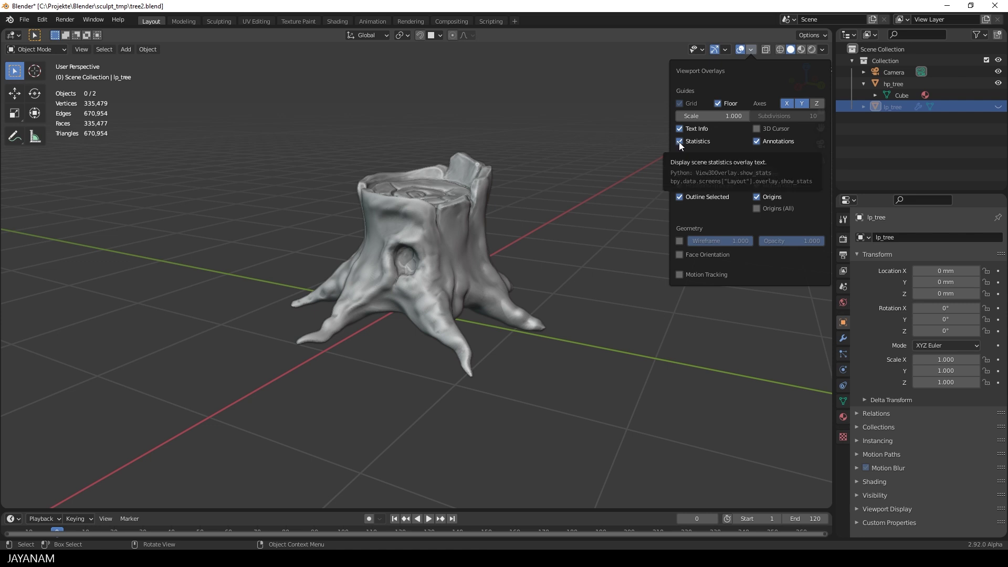
{"action": "left_click", "coordinate": [679, 142]}
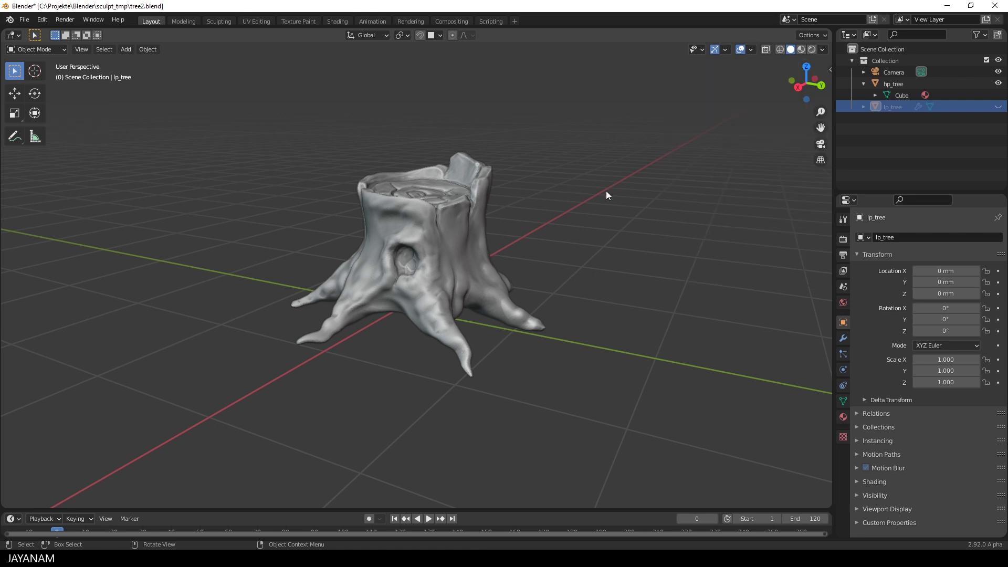
Step: Hide hp_tree, show lp_tree and put it in Edit Mode to view its wireframe
{"action": "left_click", "coordinate": [998, 84]}
{"action": "left_click", "coordinate": [998, 107]}
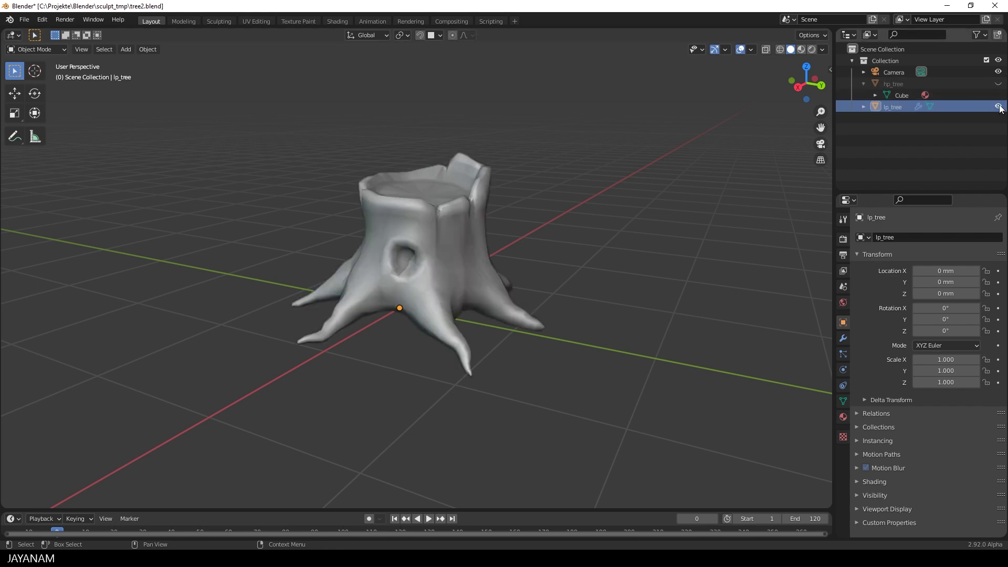
{"action": "left_click", "coordinate": [455, 244]}
{"action": "key", "text": "Tab"}
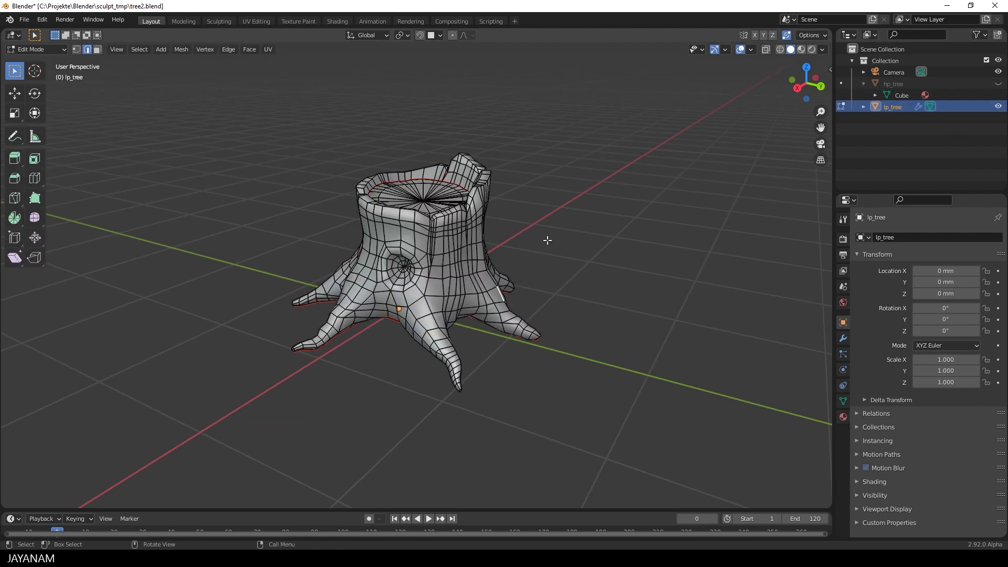
{"action": "middle_click_drag", "start_coordinate": [546, 238], "coordinate": [581, 252]}
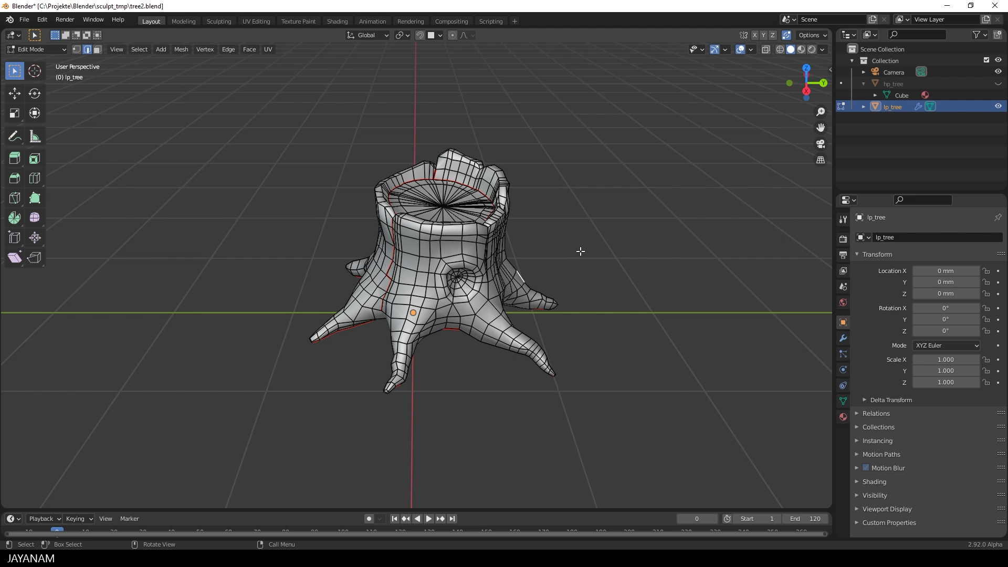
Step: Hide lp_tree and show hp_tree again to compare it with the sculpt
{"action": "left_click", "coordinate": [1000, 106]}
{"action": "left_click", "coordinate": [998, 83]}
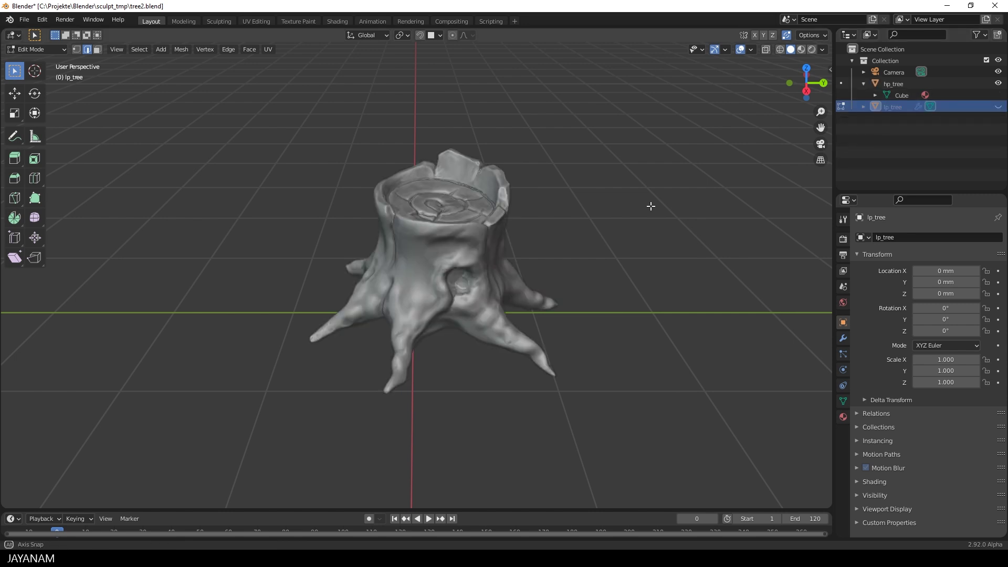
{"action": "middle_click_drag", "start_coordinate": [651, 204], "coordinate": [637, 208]}
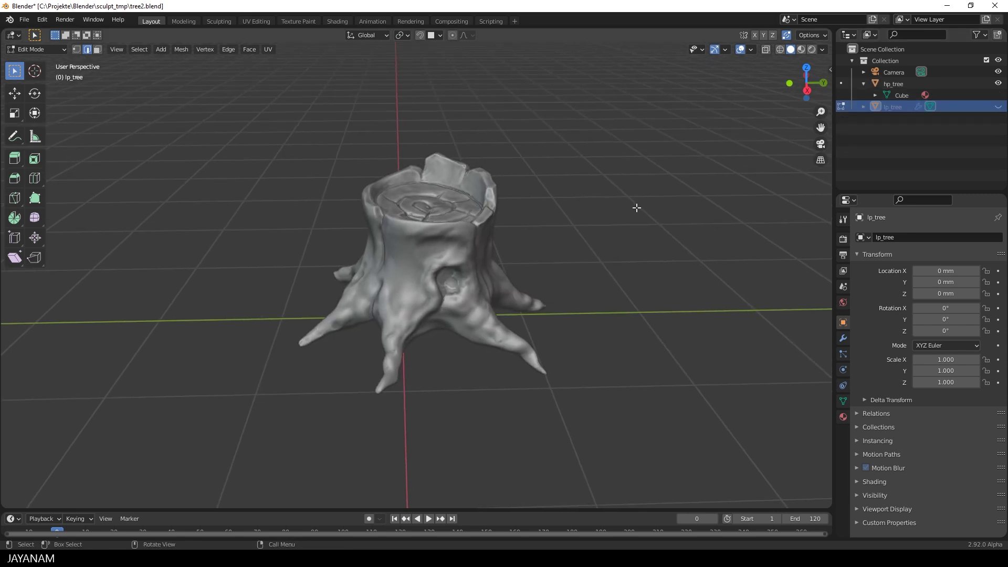
{"action": "left_click", "coordinate": [42, 19]}
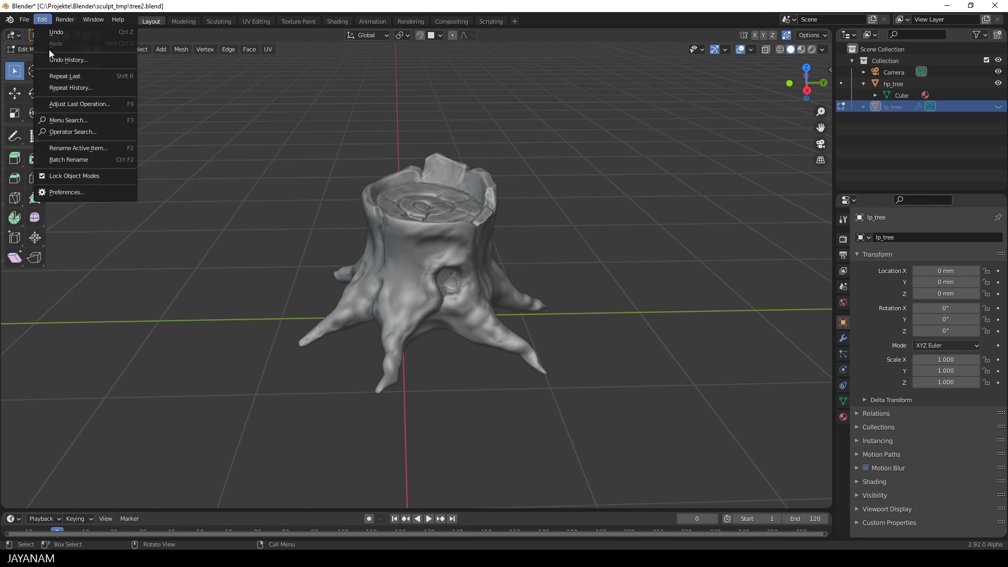
{"action": "left_click", "coordinate": [65, 193]}
{"action": "left_click", "coordinate": [286, 97]}
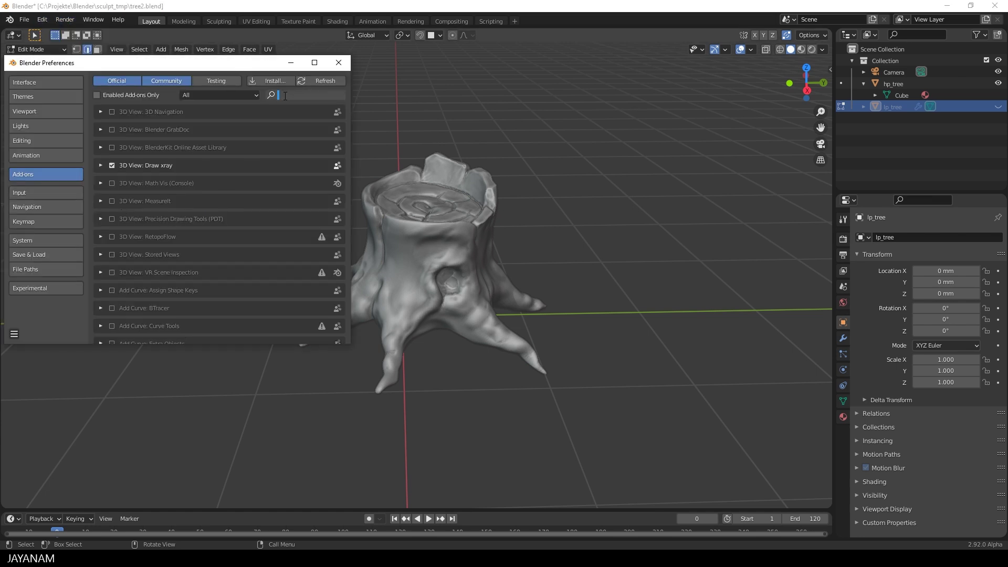
{"action": "type", "text": "jbake"}
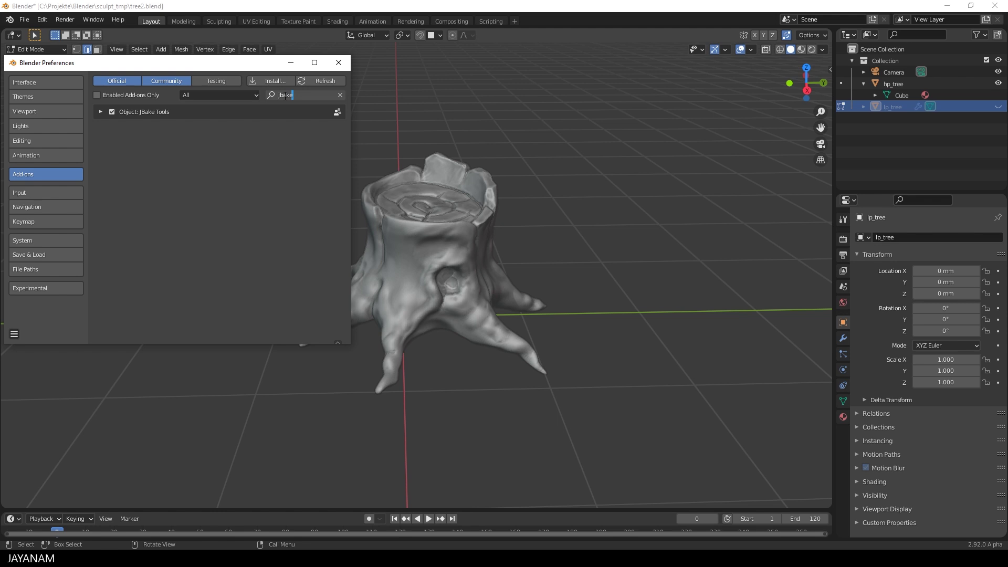
{"action": "left_click", "coordinate": [98, 112]}
{"action": "left_click", "coordinate": [98, 112]}
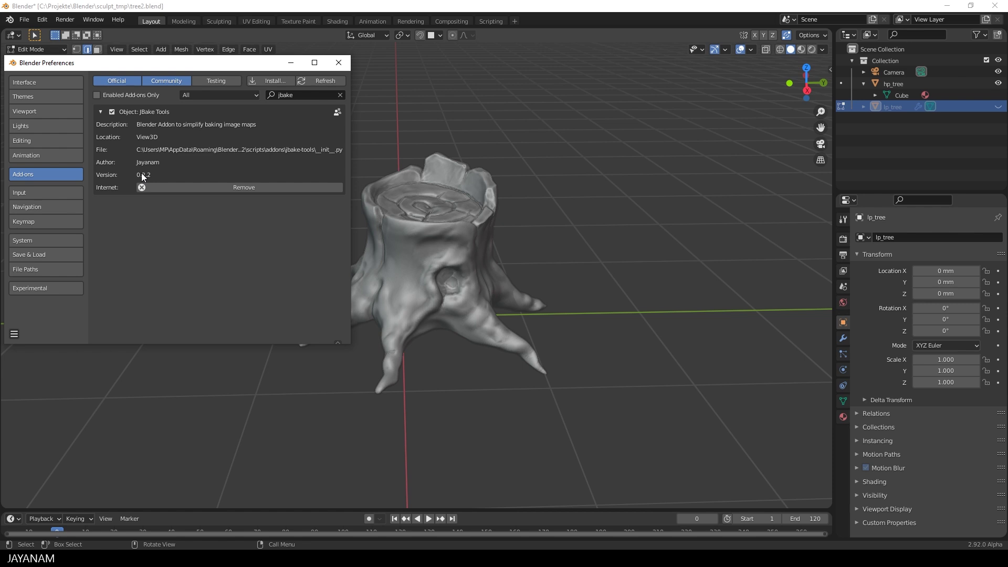
{"action": "left_click", "coordinate": [292, 95]}
{"action": "left_click", "coordinate": [272, 95]}
{"action": "key", "text": "Delete"}
{"action": "key", "text": "Delete"}
{"action": "key", "text": "Delete"}
{"action": "key", "text": "Delete"}
{"action": "key", "text": "Delete"}
{"action": "type", "text": "arrange"}
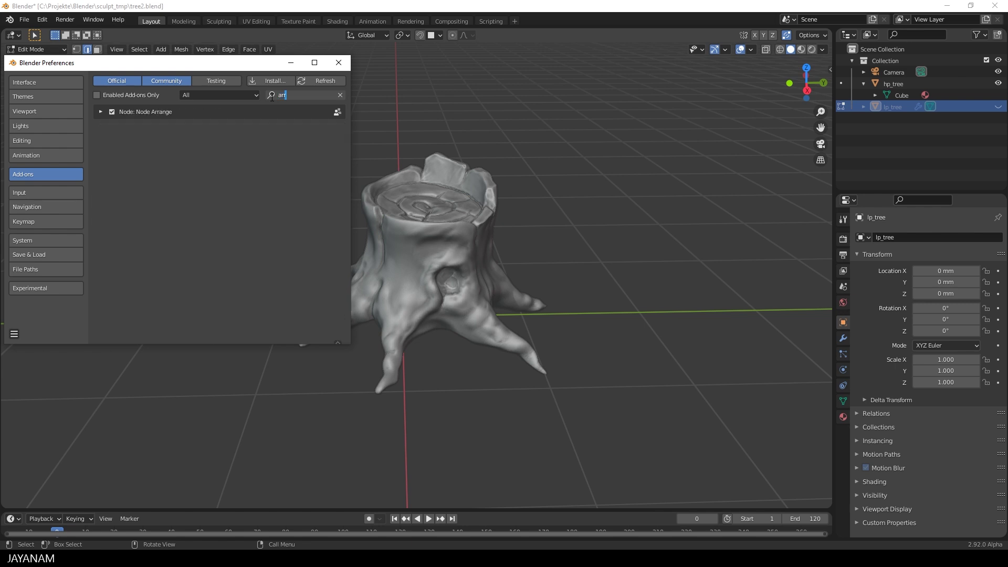
{"action": "left_click", "coordinate": [101, 111]}
{"action": "left_click", "coordinate": [101, 111]}
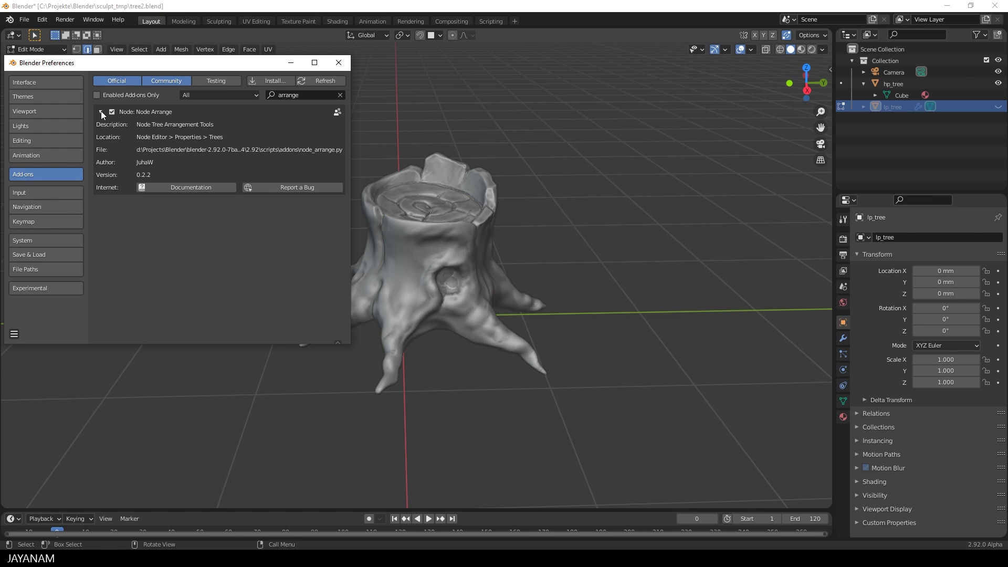
{"action": "left_click", "coordinate": [339, 63]}
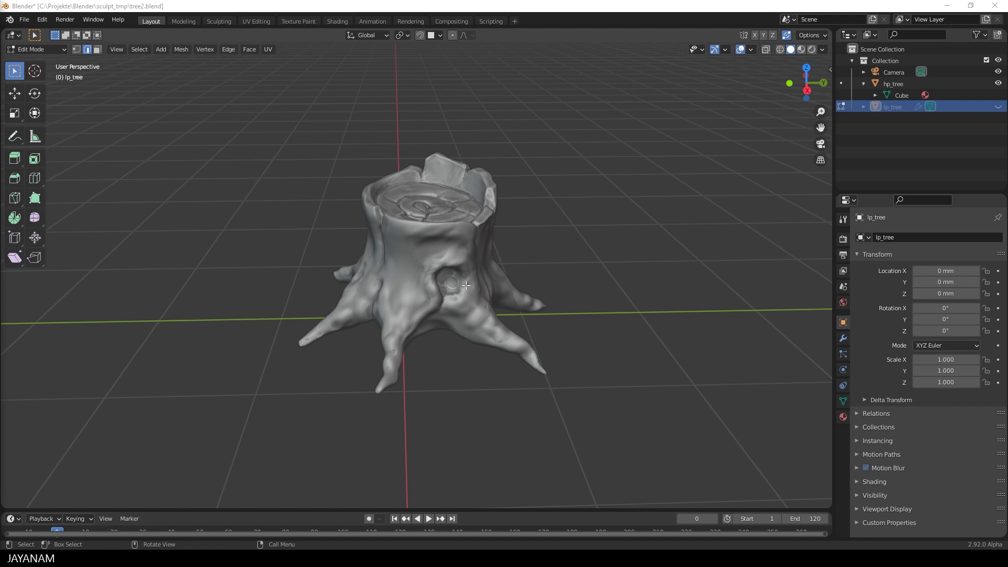
Step: In the JBake panel set lp_tree as Low Poly and hp_tree as High Poly, then split the viewport side by side
{"action": "middle_click_drag", "start_coordinate": [334, 334], "coordinate": [300, 330]}
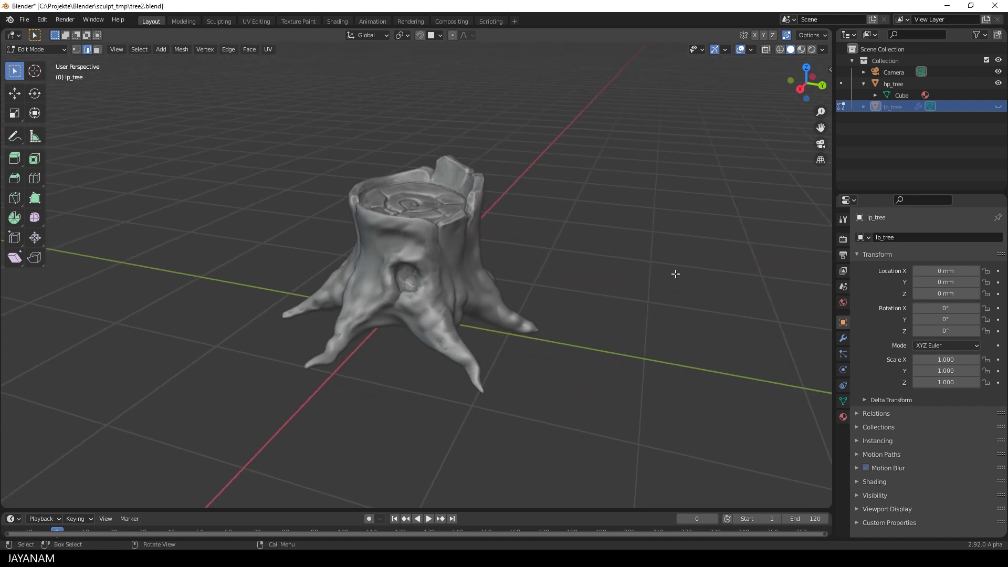
{"action": "key", "text": "n"}
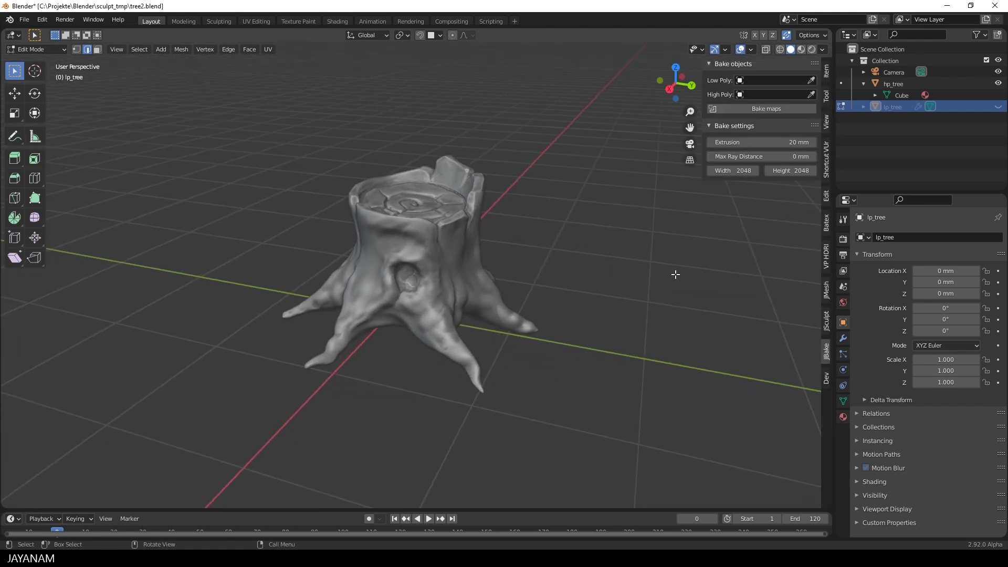
{"action": "left_click", "coordinate": [794, 79]}
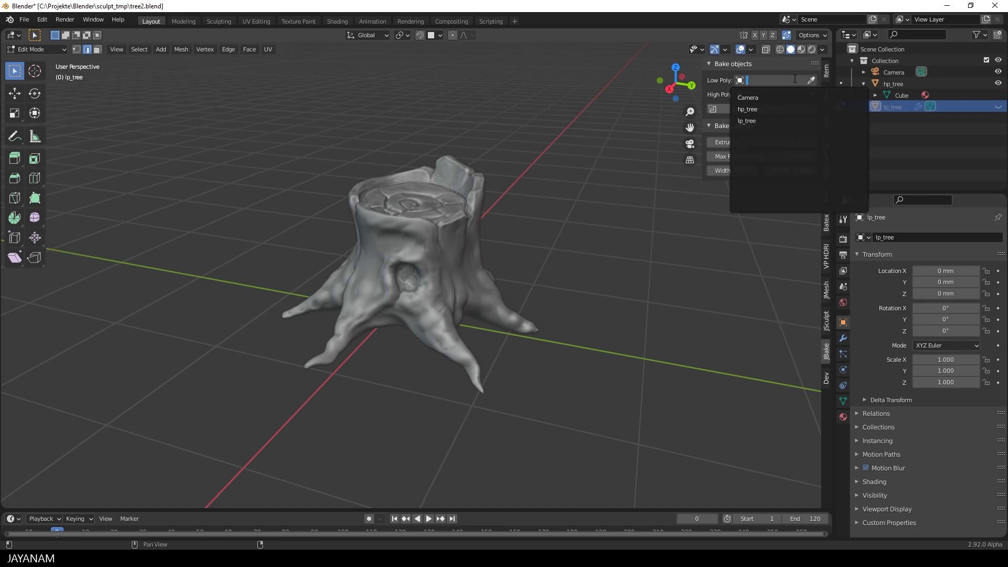
{"action": "left_click", "coordinate": [754, 121]}
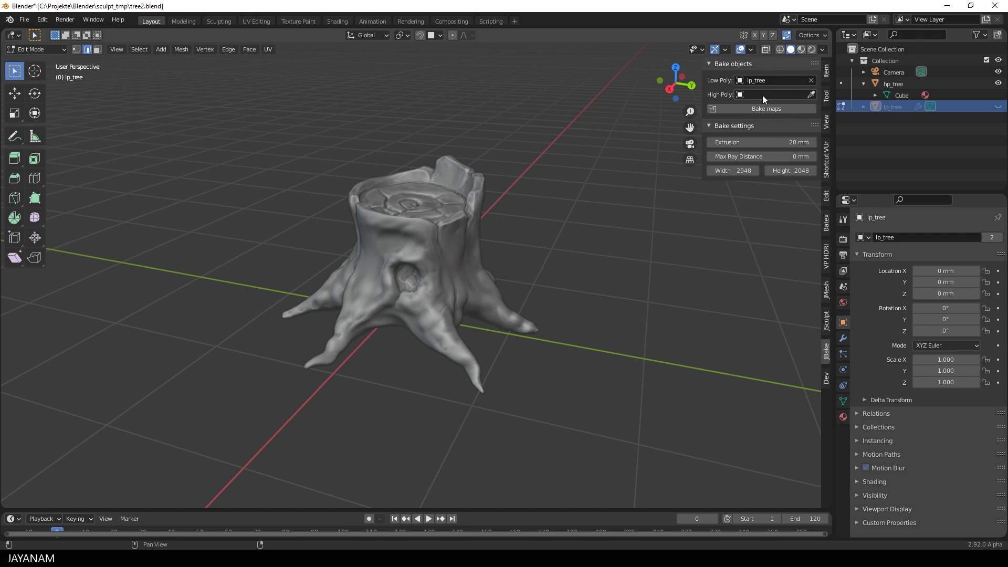
{"action": "left_click", "coordinate": [763, 95]}
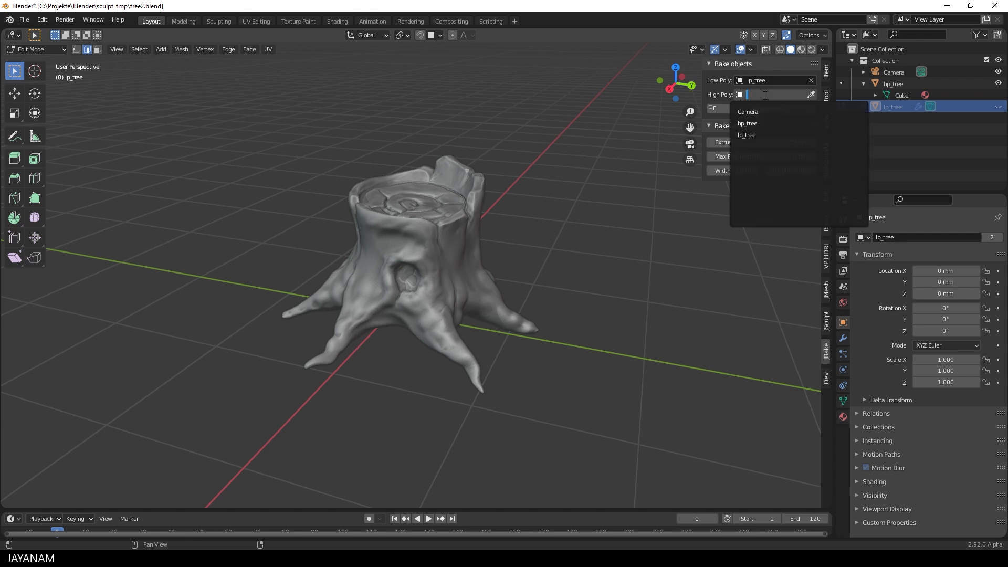
{"action": "left_click", "coordinate": [757, 124]}
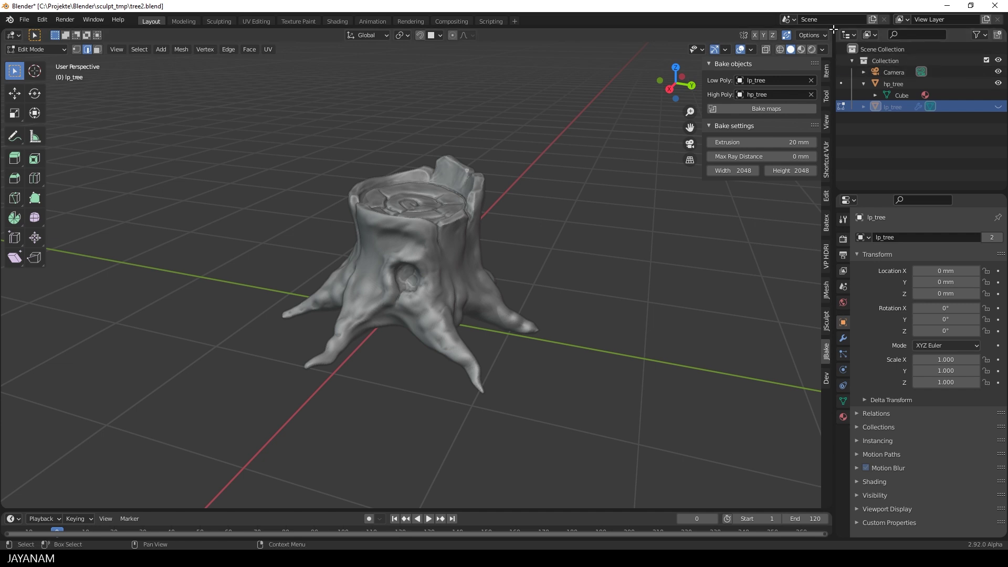
{"action": "left_click_drag", "start_coordinate": [834, 28], "coordinate": [428, 34]}
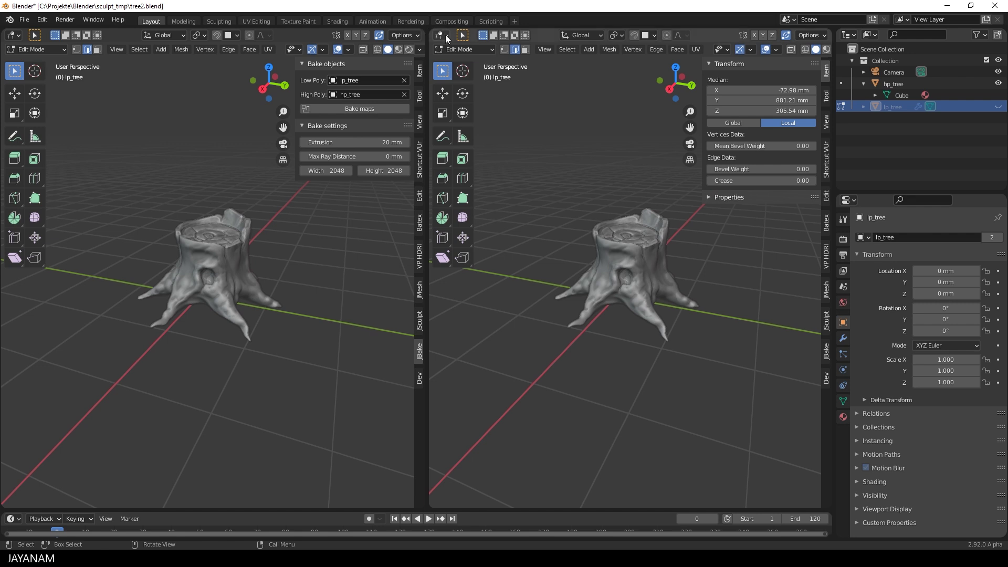
Step: Turn the right-hand area into a Shader Editor showing the mat_tree nodes
{"action": "left_click", "coordinate": [441, 34]}
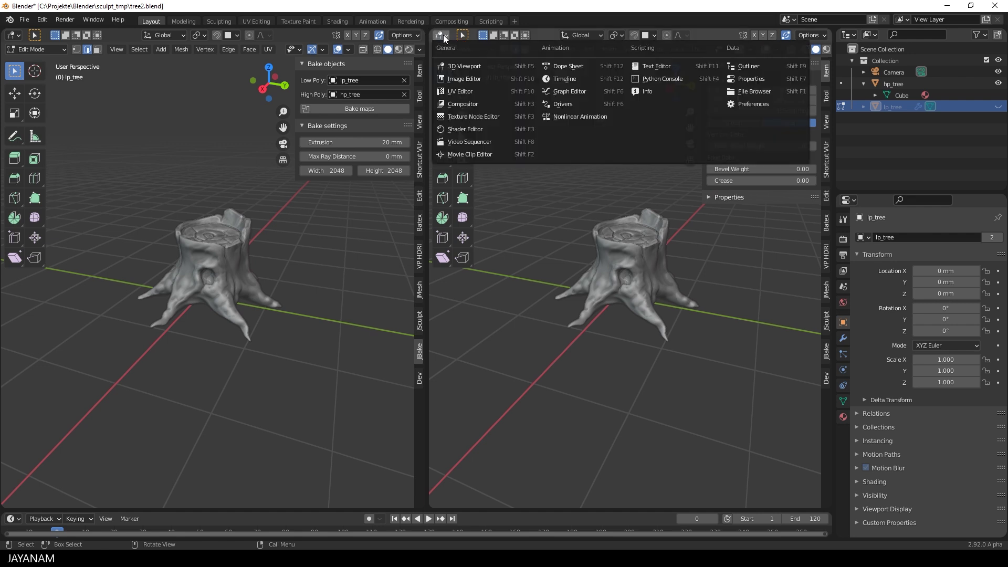
{"action": "left_click", "coordinate": [480, 129]}
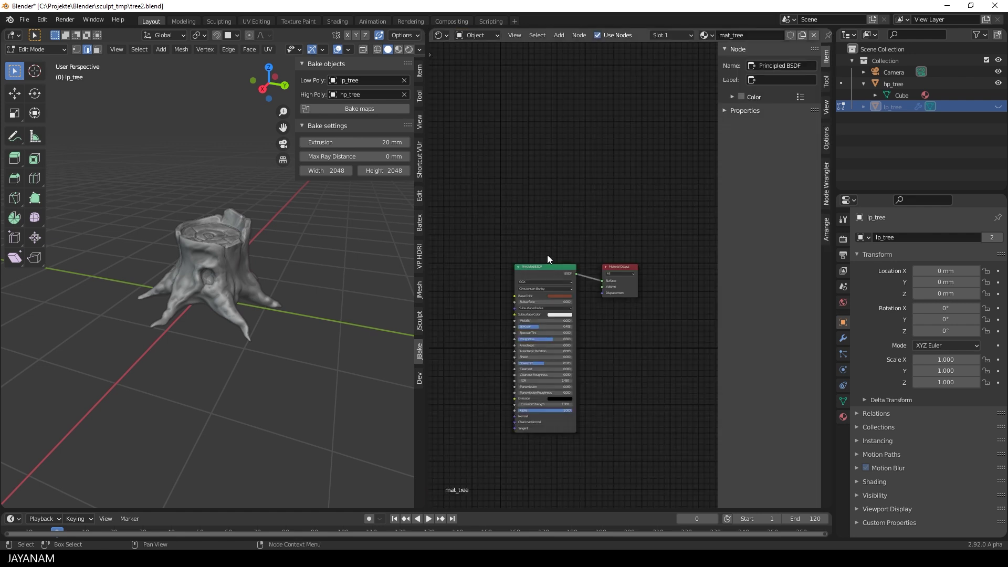
{"action": "key", "text": "n"}
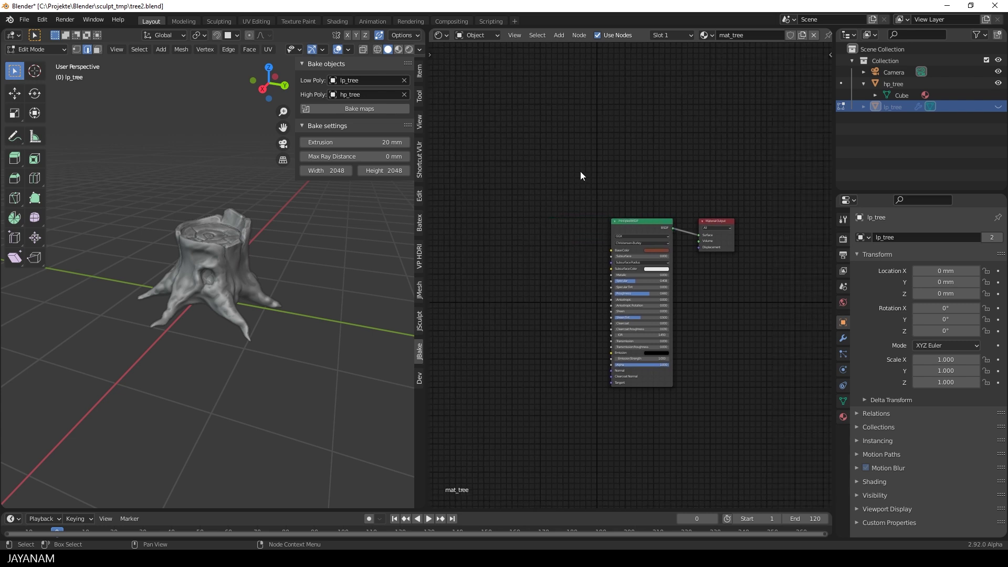
{"action": "scroll", "coordinate": [581, 171], "scroll_direction": "up", "scroll_amount": 2}
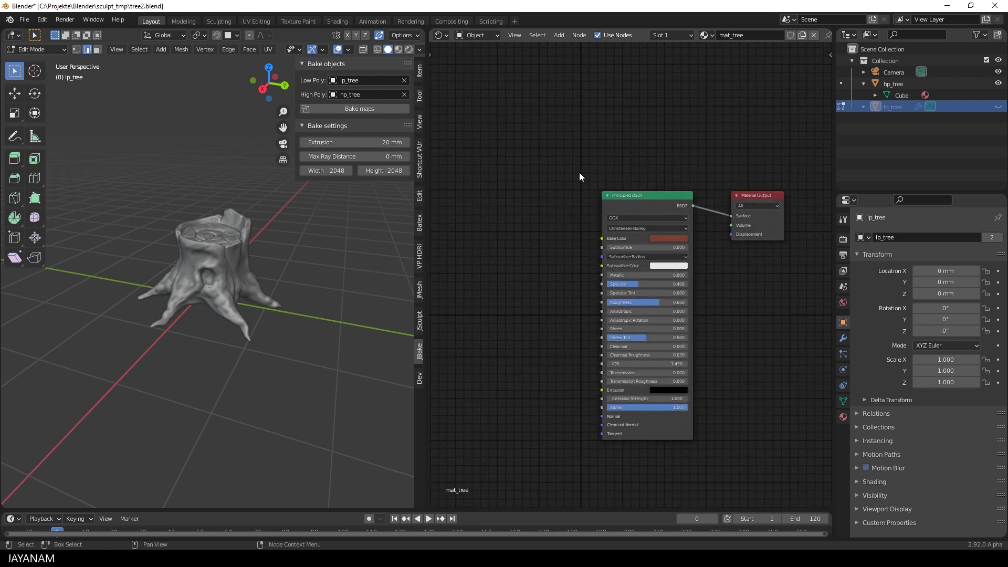
Step: Unhide lp_tree, show mat_tree's material properties, and split the node editor into upper and lower areas
{"action": "left_click", "coordinate": [998, 106]}
{"action": "left_click", "coordinate": [653, 198]}
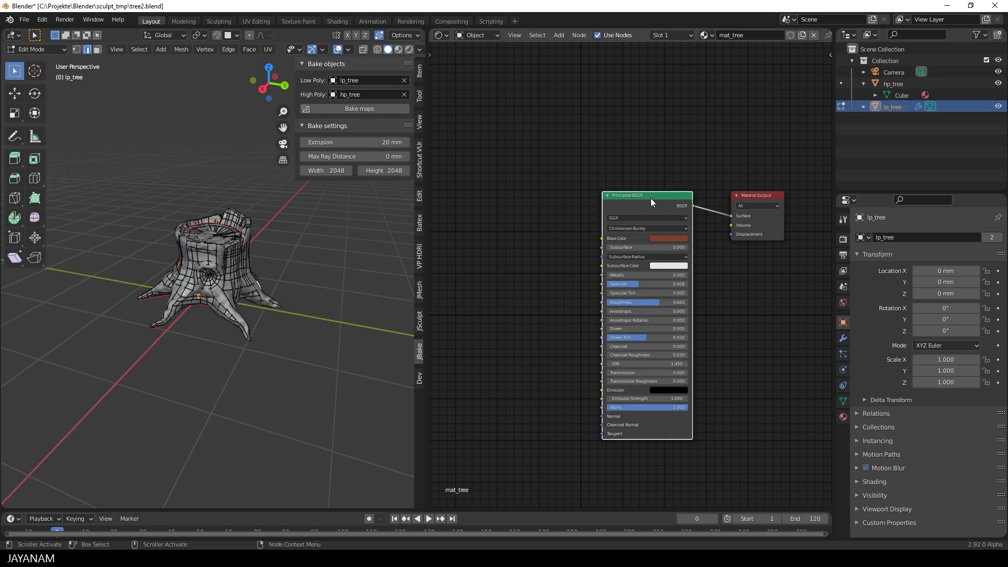
{"action": "left_click", "coordinate": [843, 416]}
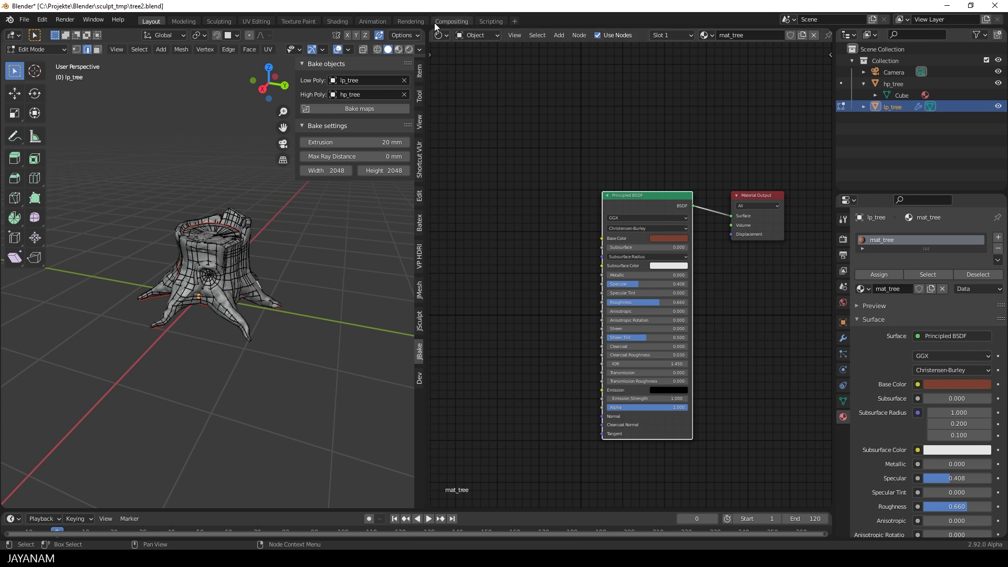
{"action": "left_click_drag", "start_coordinate": [430, 42], "coordinate": [442, 192]}
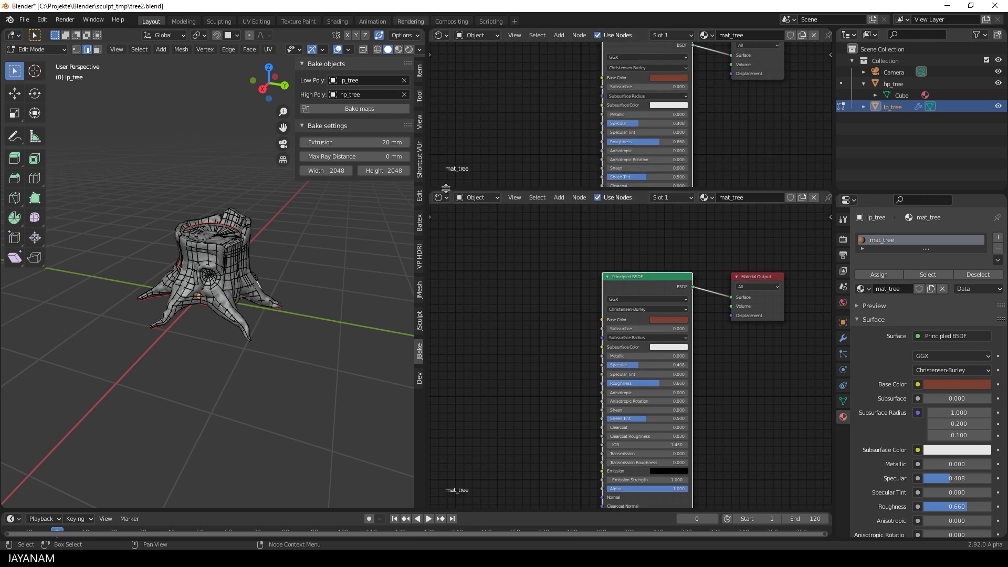
{"action": "left_click", "coordinate": [440, 35]}
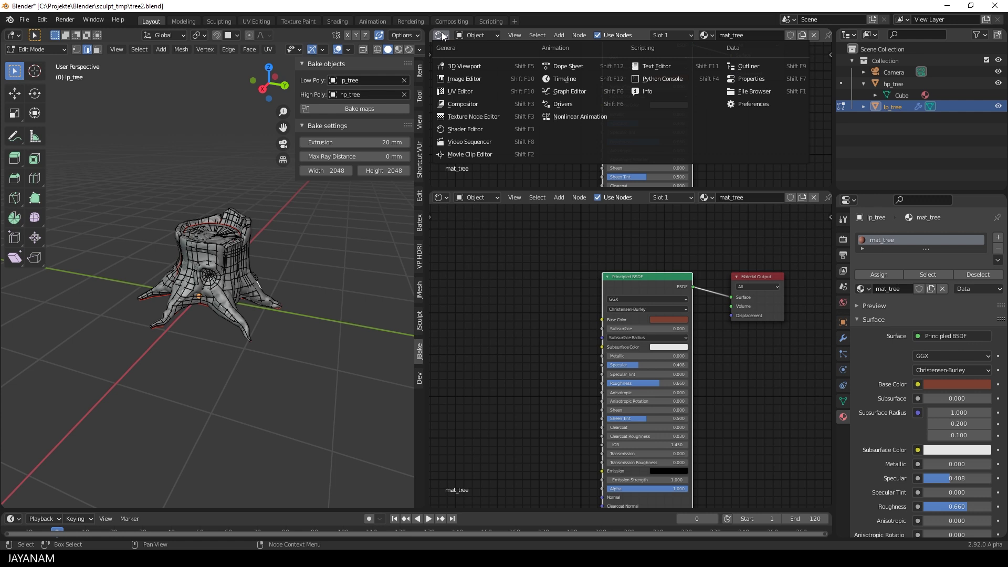
Step: Make the upper area an Image Editor, return to Object Mode, hide hp_tree and bake the maps
{"action": "left_click", "coordinate": [481, 80]}
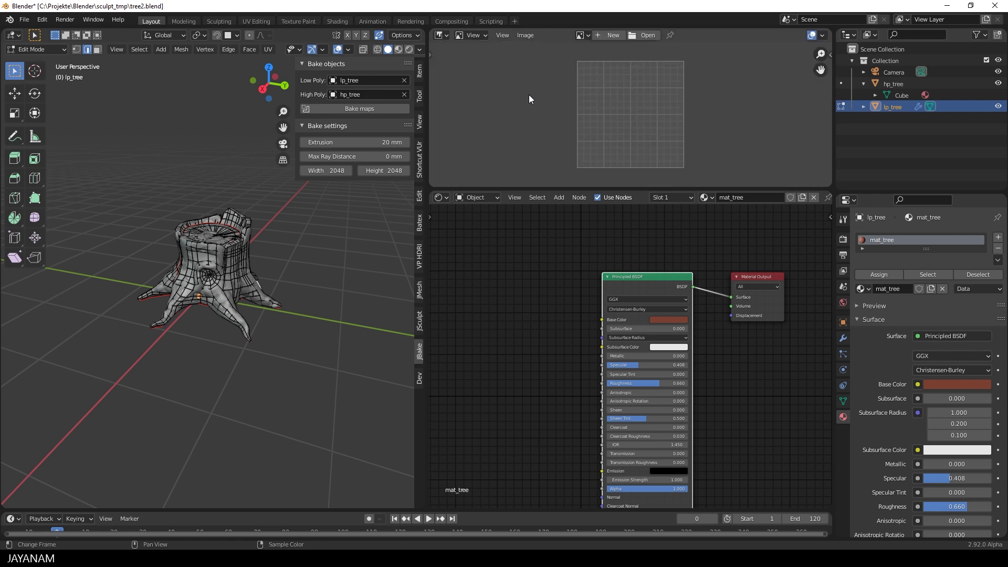
{"action": "scroll", "coordinate": [528, 96], "scroll_direction": "up", "scroll_amount": 1}
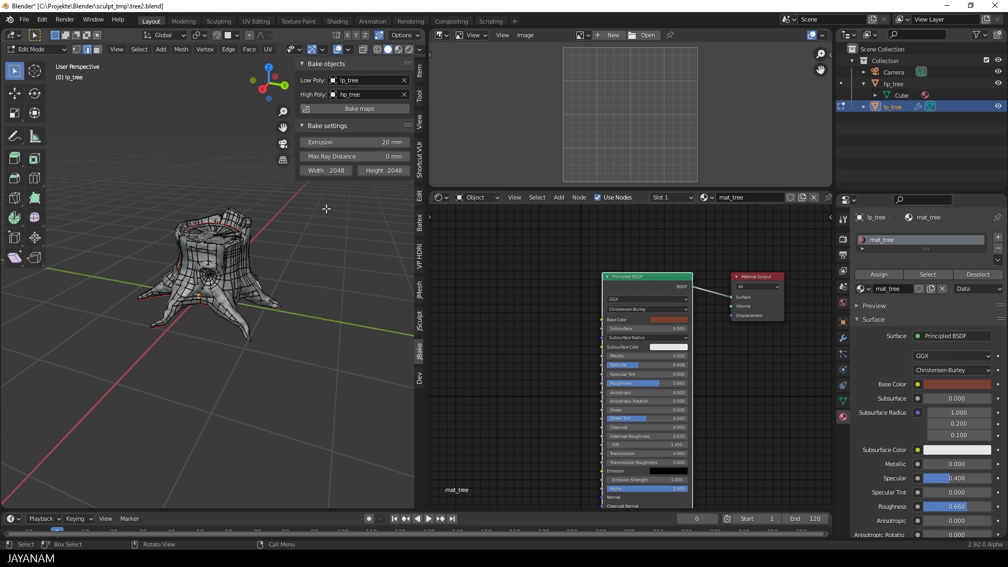
{"action": "key", "text": "Tab"}
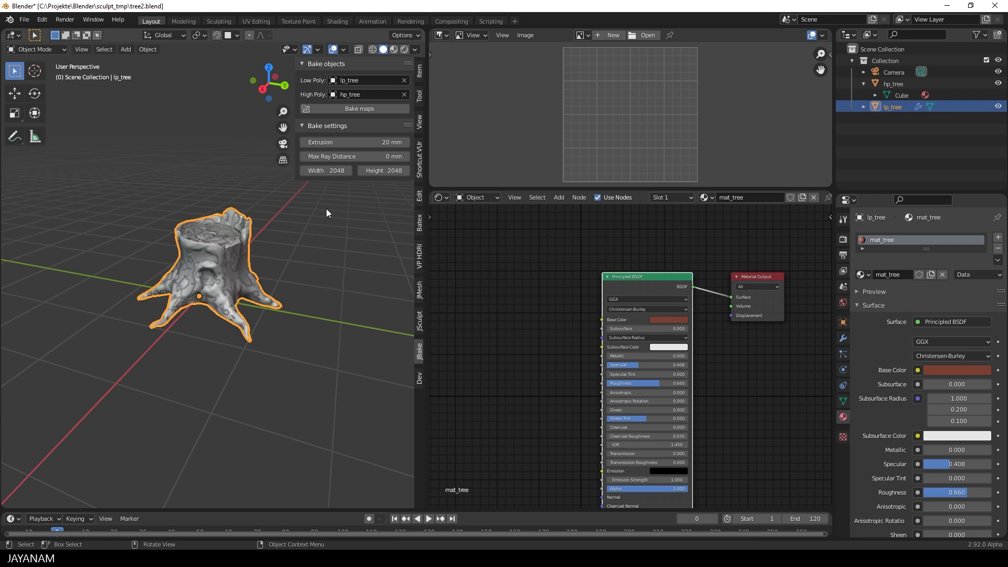
{"action": "left_click", "coordinate": [998, 84]}
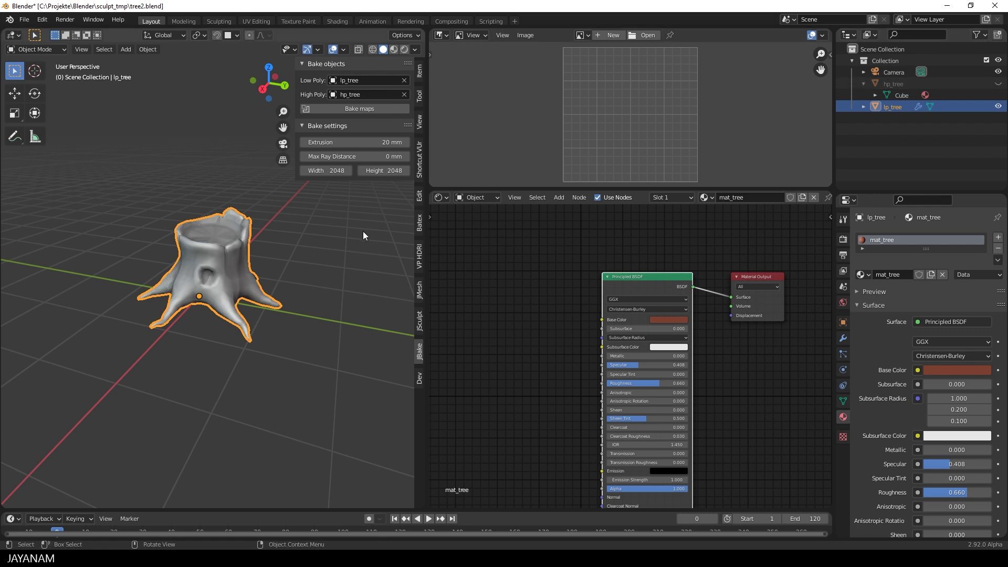
{"action": "left_click", "coordinate": [369, 110]}
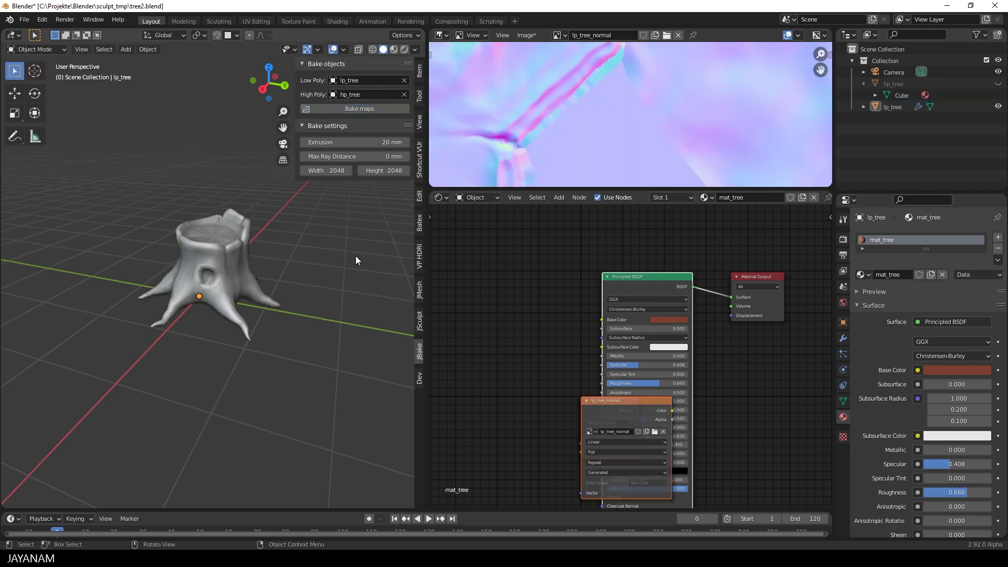
Step: Connect the lp_tree_normal image through a Normal Map node into the Principled BSDF Normal input
{"action": "scroll", "coordinate": [647, 109], "scroll_direction": "down", "scroll_amount": 6}
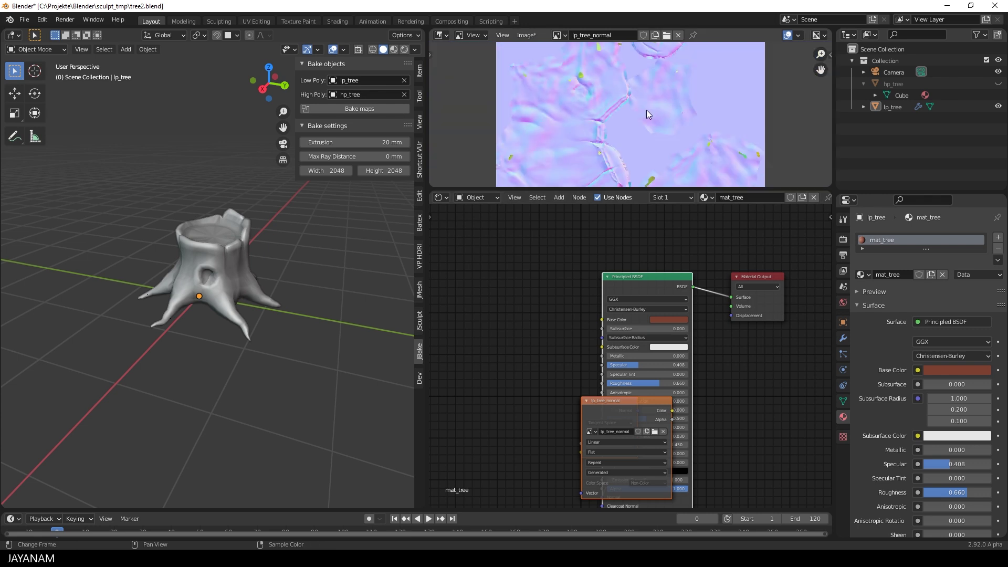
{"action": "scroll", "coordinate": [646, 109], "scroll_direction": "down", "scroll_amount": 2}
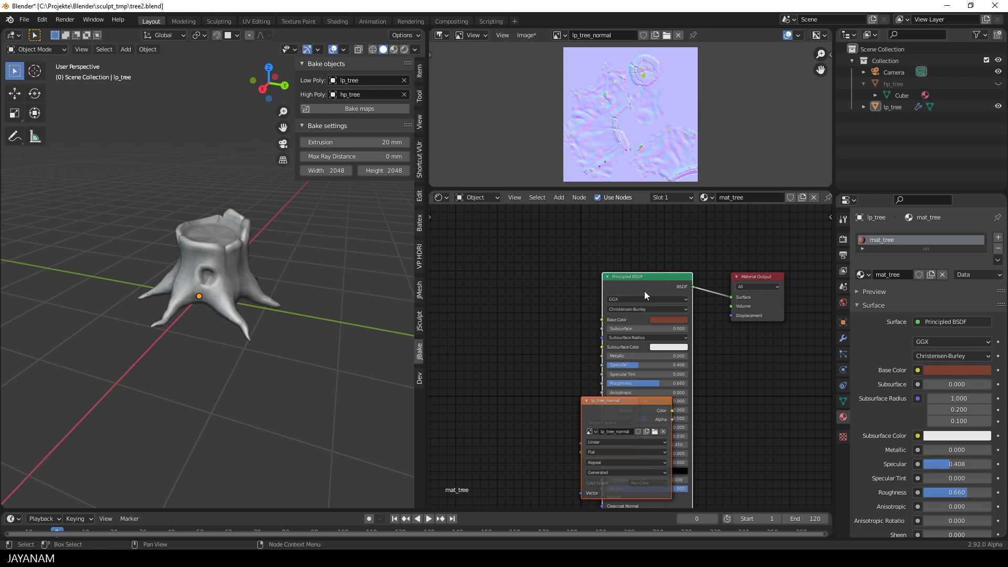
{"action": "left_click", "coordinate": [594, 378]}
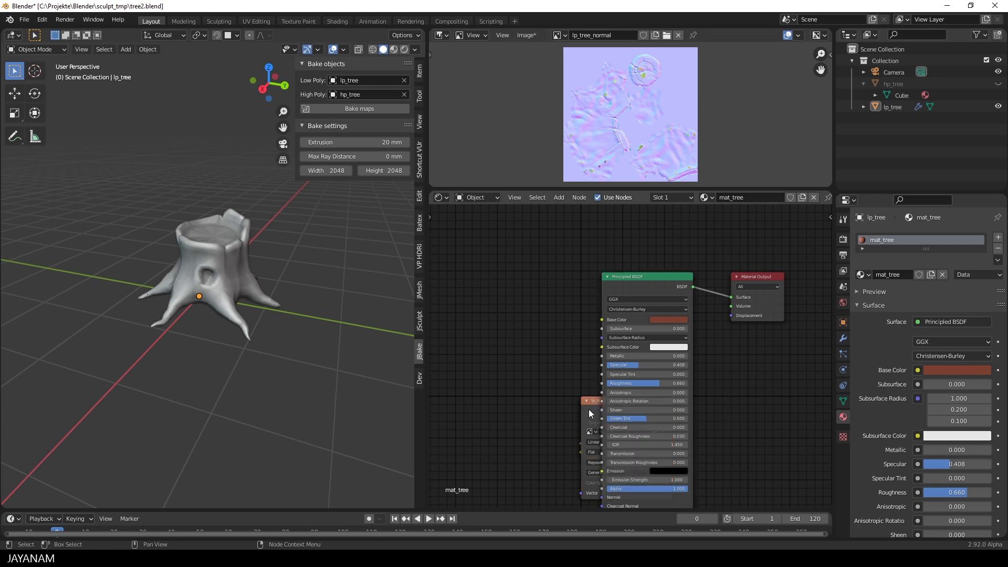
{"action": "left_click_drag", "start_coordinate": [588, 409], "coordinate": [477, 410]}
{"action": "left_click_drag", "start_coordinate": [596, 406], "coordinate": [563, 363]}
Step: Auto-arrange all nodes in mat_tree and pan to bring the image node into view
{"action": "key", "text": "n"}
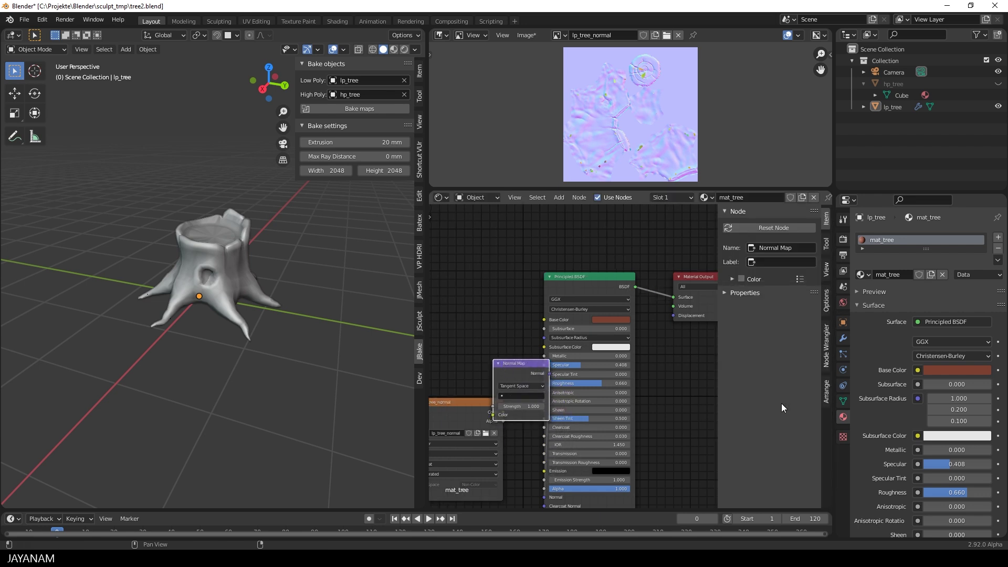
{"action": "left_click", "coordinate": [826, 398]}
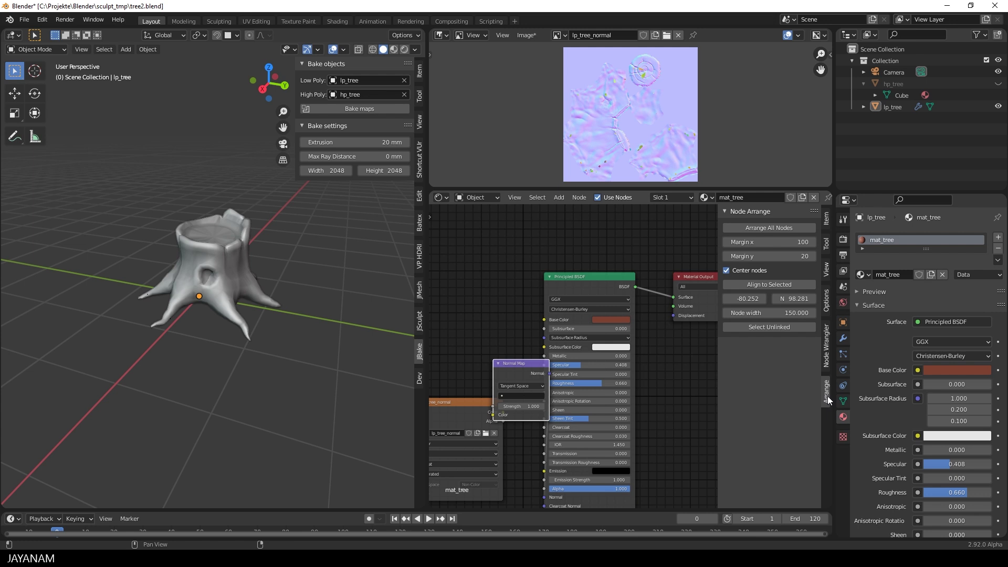
{"action": "left_click", "coordinate": [770, 228]}
{"action": "key", "text": "n"}
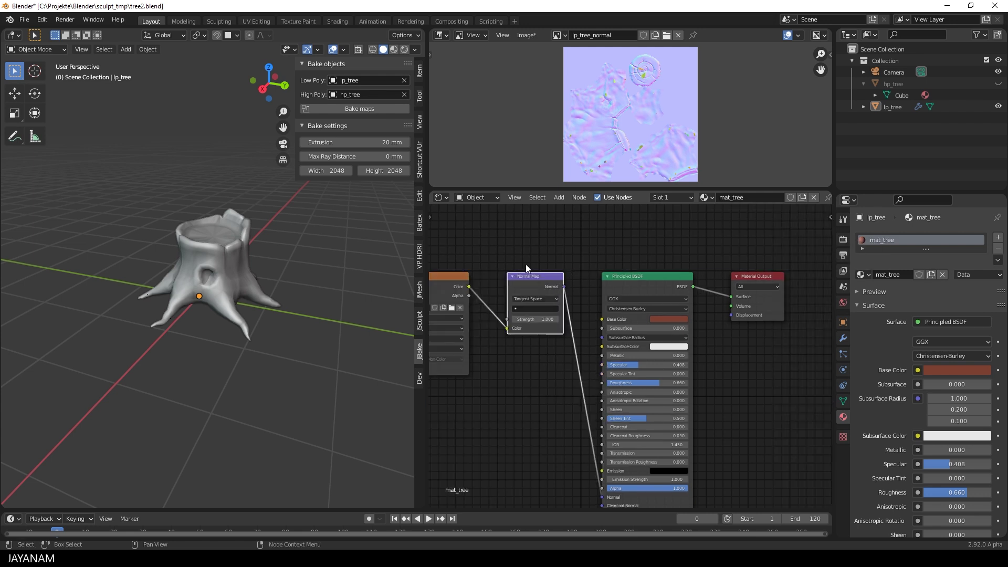
{"action": "middle_click_drag", "start_coordinate": [525, 264], "coordinate": [632, 249]}
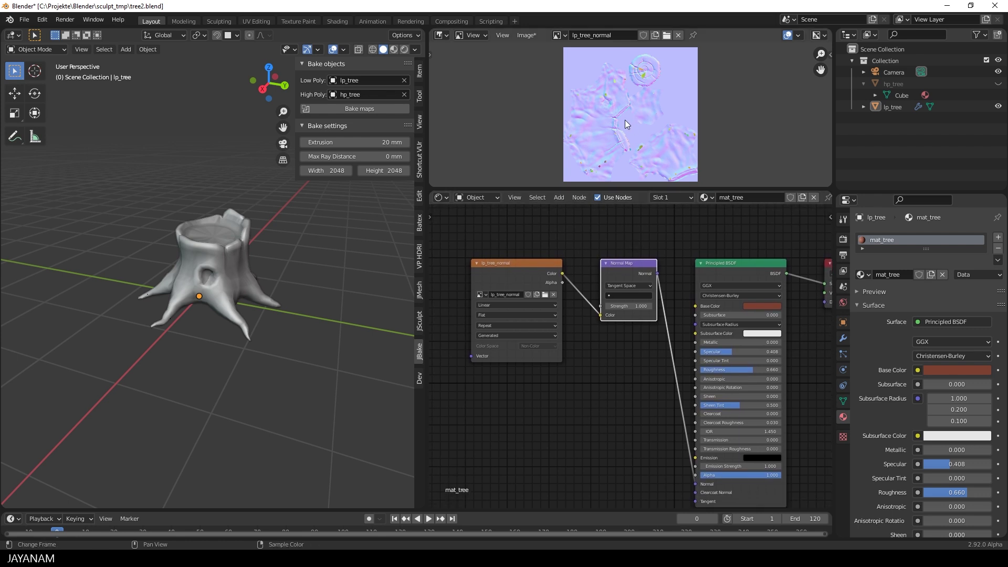
Step: Switch the viewport to Material Preview and zoom into the baked normal map to inspect it
{"action": "left_click", "coordinate": [394, 48]}
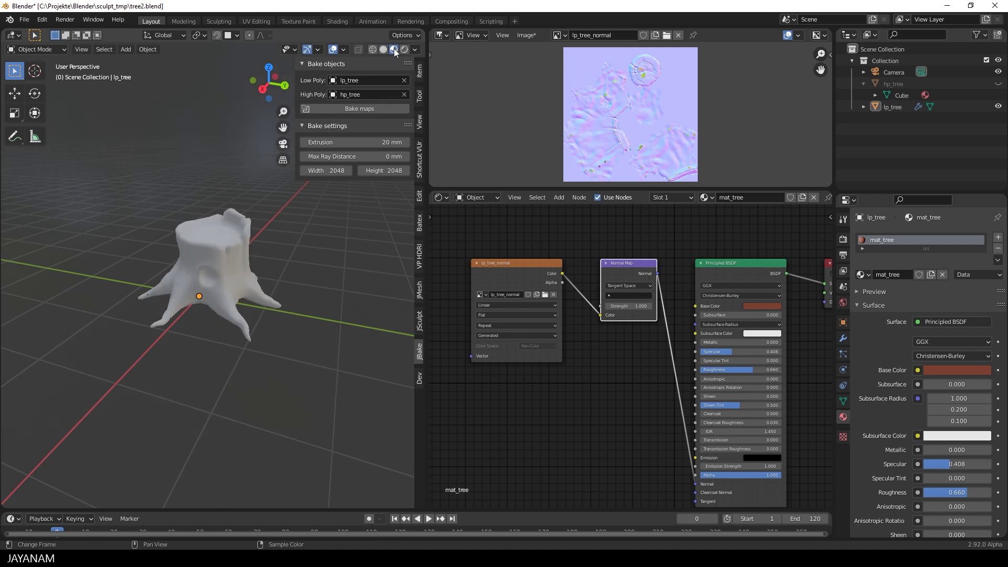
{"action": "scroll", "coordinate": [300, 246], "scroll_direction": "up", "scroll_amount": 2}
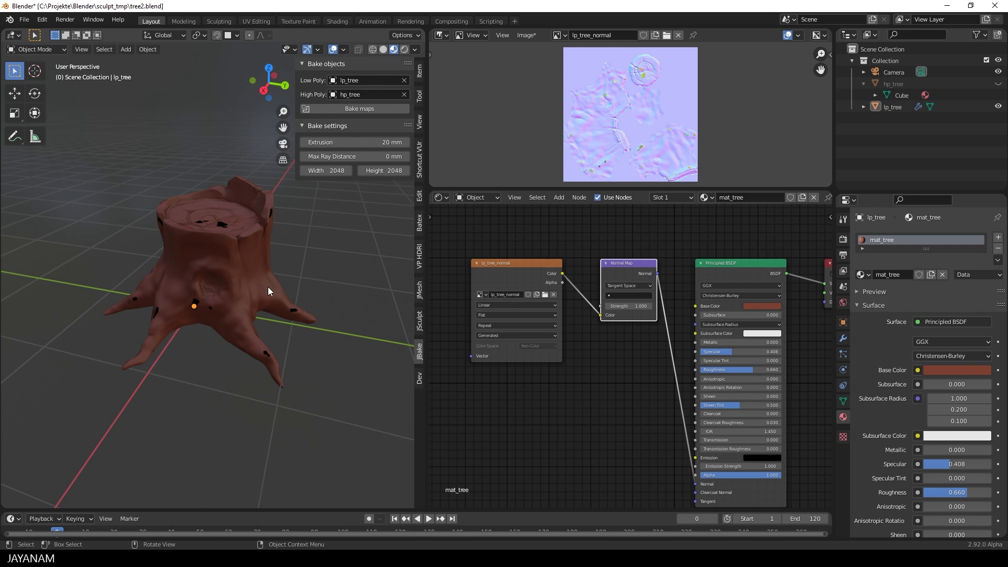
{"action": "scroll", "coordinate": [647, 75], "scroll_direction": "up", "scroll_amount": 2}
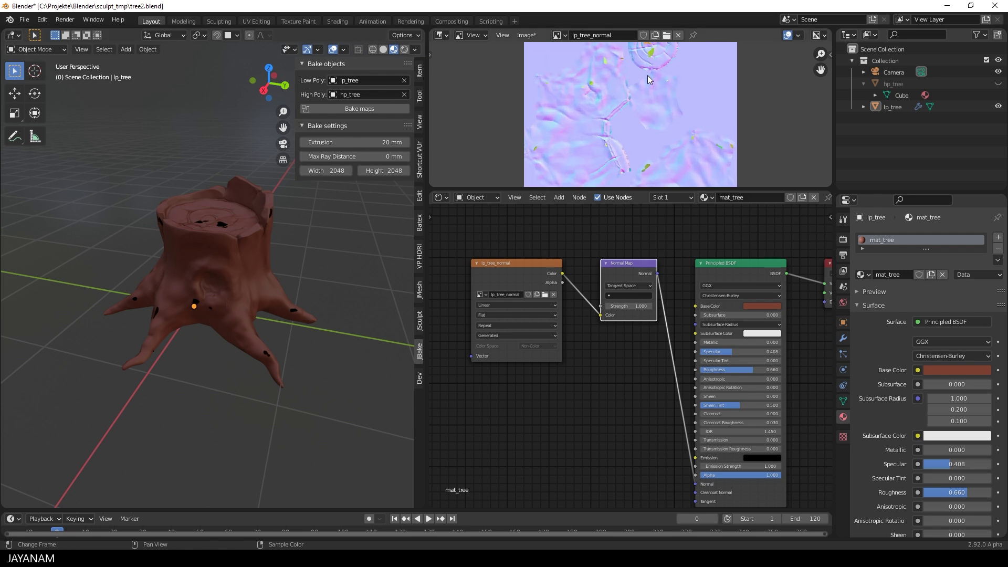
{"action": "middle_click_drag", "start_coordinate": [650, 74], "coordinate": [637, 128]}
{"action": "scroll", "coordinate": [655, 103], "scroll_direction": "up", "scroll_amount": 3}
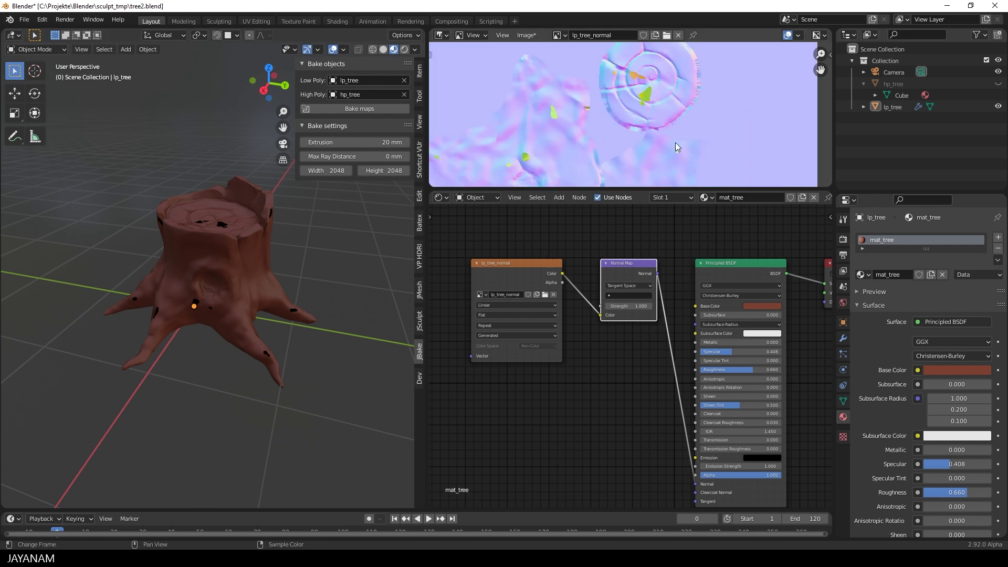
Step: Raise bake extrusion to 40 mm, rebake the normal map, and orbit to check the result
{"action": "left_click", "coordinate": [407, 142]}
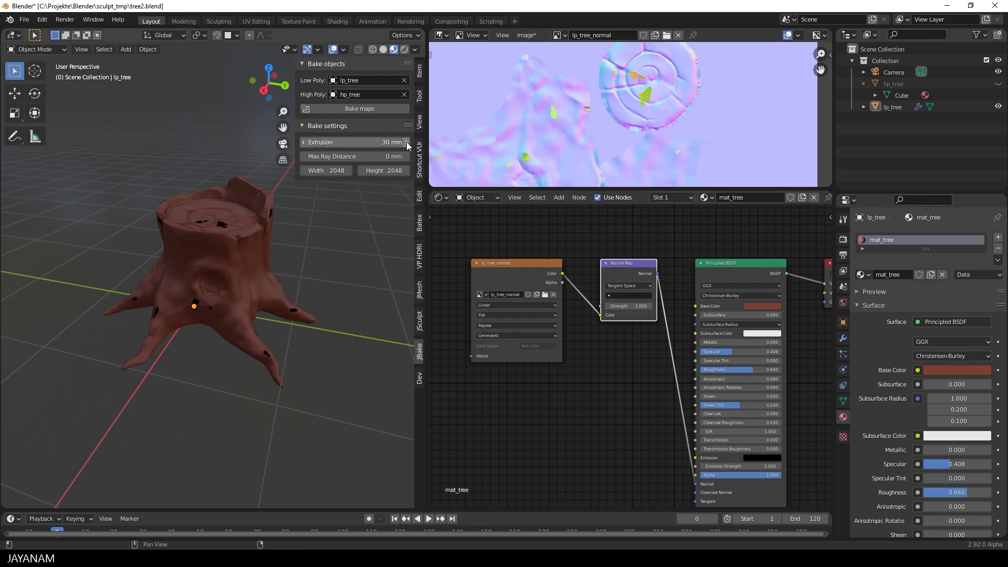
{"action": "left_click", "coordinate": [407, 142]}
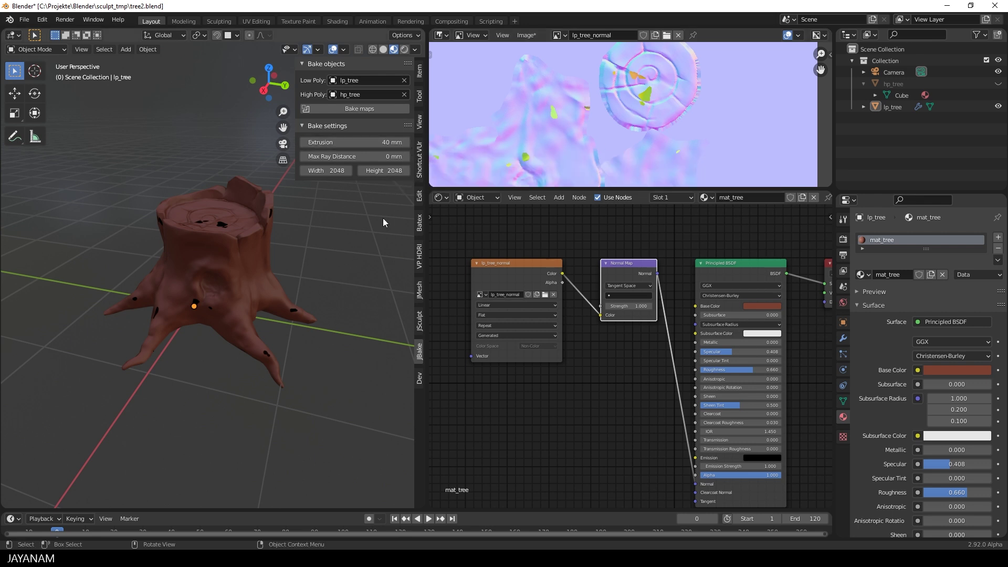
{"action": "left_click", "coordinate": [372, 108]}
{"action": "middle_click_drag", "start_coordinate": [364, 244], "coordinate": [301, 303]}
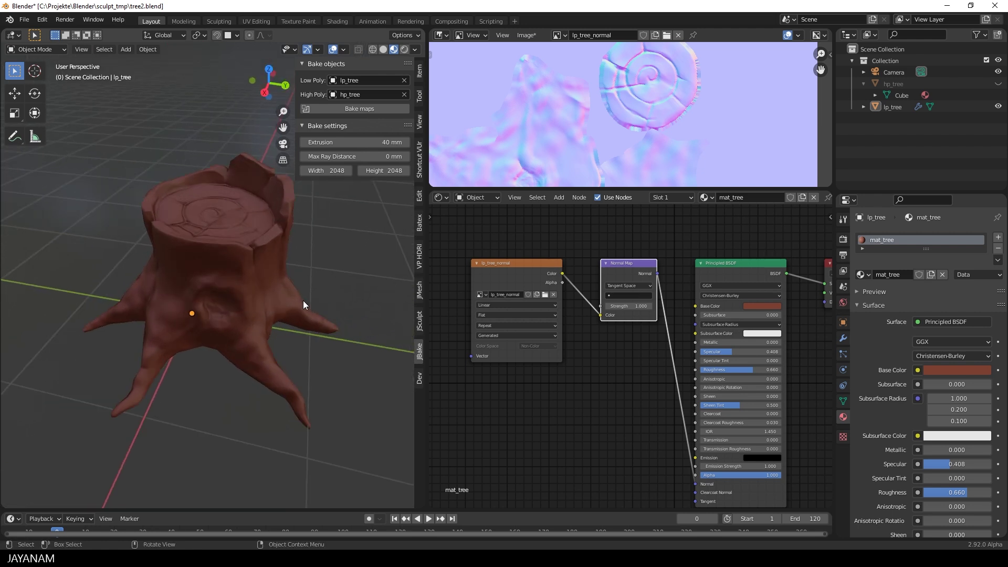
Step: Brighten the Principled BSDF base colour and lower Roughness to 0.477
{"action": "left_click", "coordinate": [767, 306]}
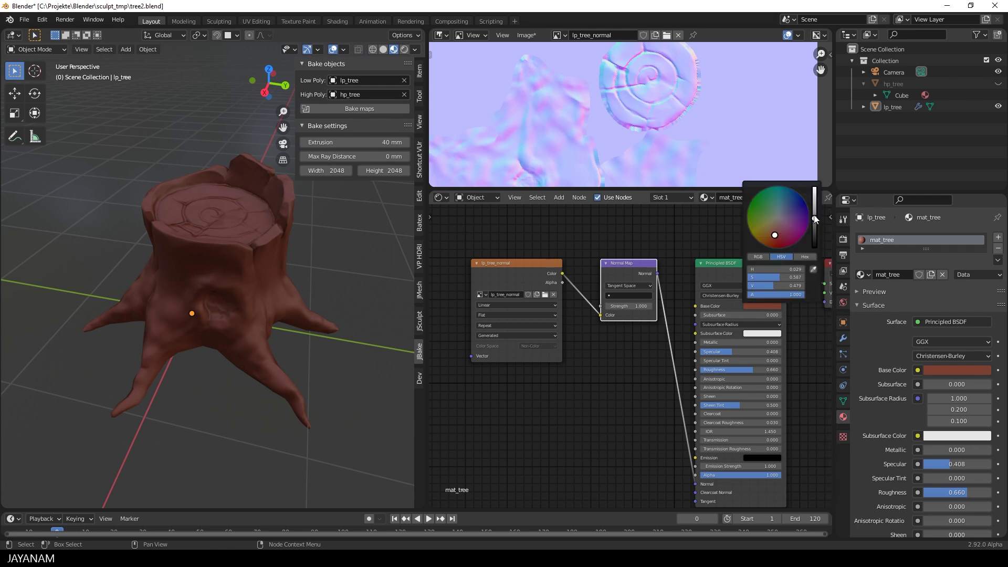
{"action": "mouse_move", "coordinate": [814, 220]}
{"action": "left_mouse_down"}
{"action": "mouse_move", "coordinate": [814, 233]}
{"action": "mouse_move", "coordinate": [815, 209]}
{"action": "mouse_move", "coordinate": [773, 236]}
{"action": "left_mouse_up"}
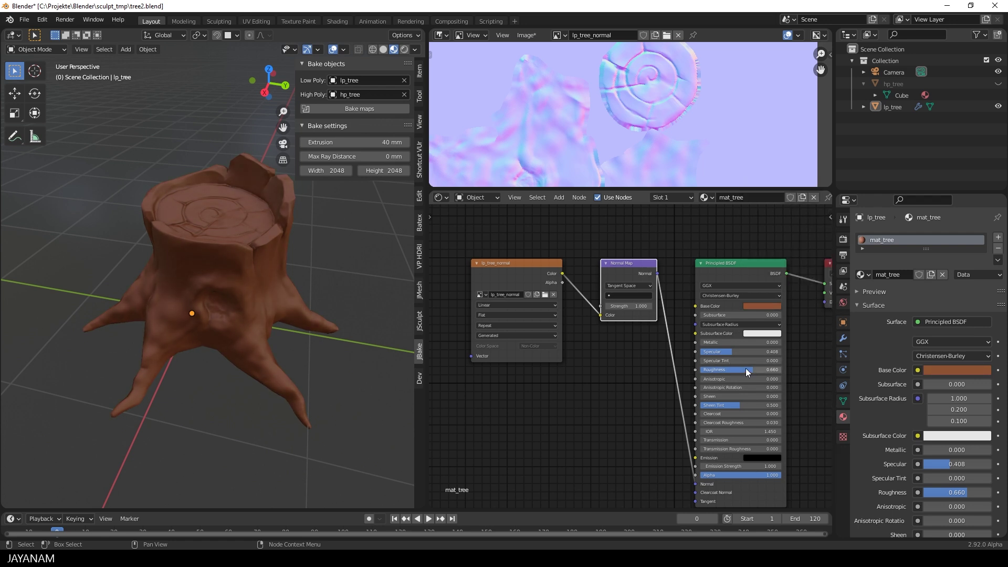
{"action": "mouse_move", "coordinate": [745, 369]}
{"action": "left_mouse_down"}
{"action": "mouse_move", "coordinate": [727, 369]}
{"action": "mouse_move", "coordinate": [739, 369]}
{"action": "left_mouse_up"}
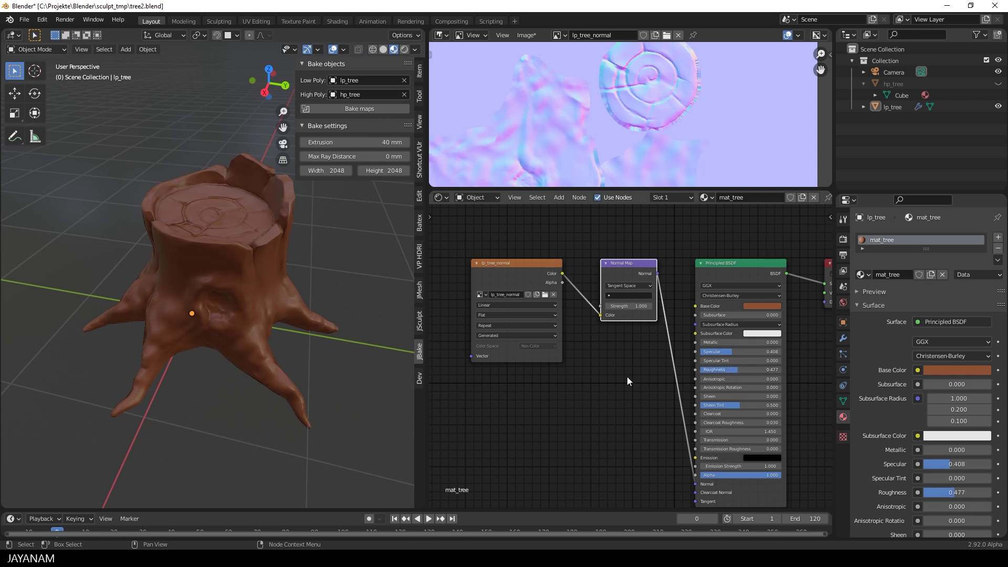
{"action": "scroll", "coordinate": [667, 105], "scroll_direction": "down", "scroll_amount": 2}
{"action": "middle_click_drag", "start_coordinate": [667, 103], "coordinate": [677, 106]}
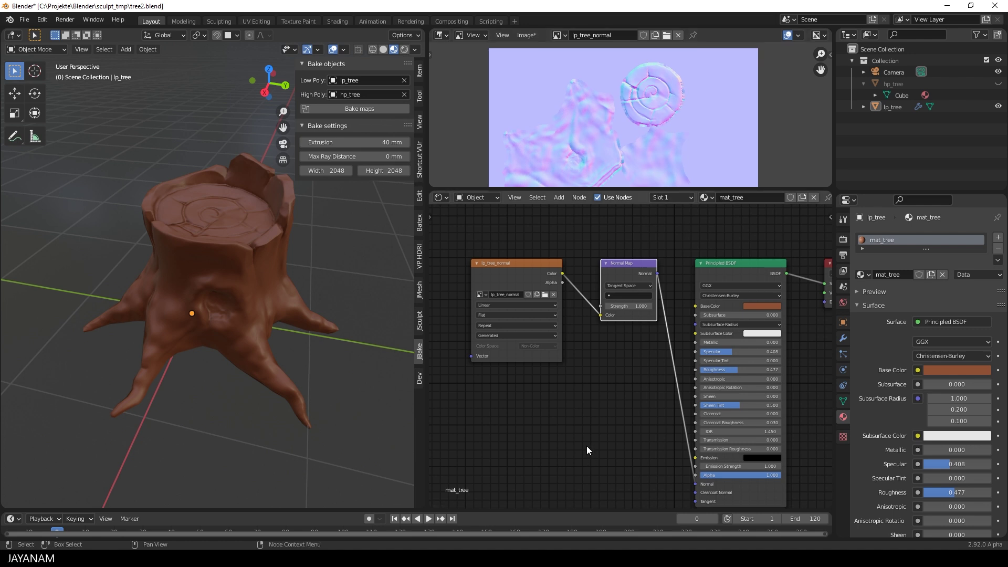
Step: Toggle lp_tree into Edit Mode and back to view its wireframe from above
{"action": "left_click", "coordinate": [241, 292]}
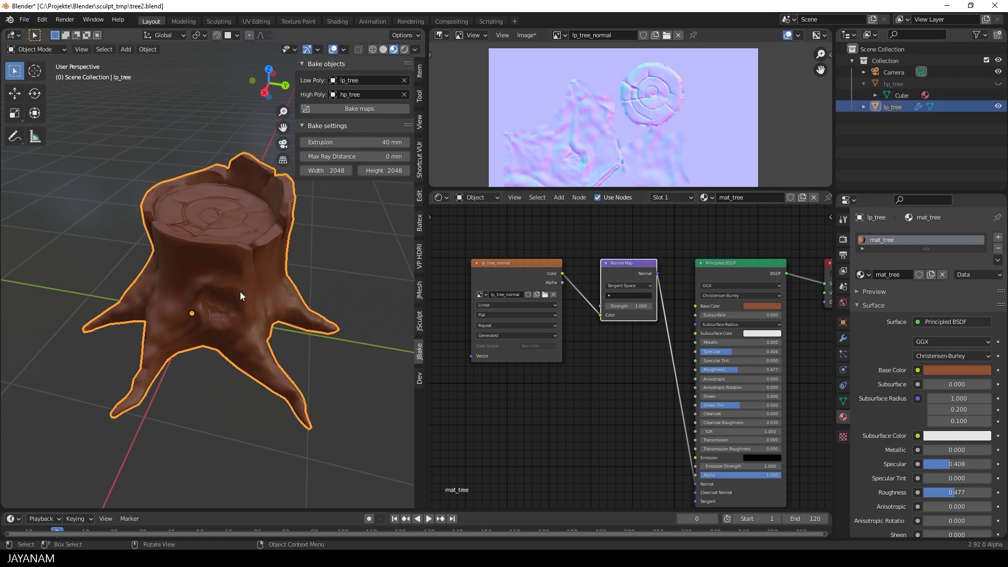
{"action": "key", "text": "Tab"}
{"action": "middle_click_drag", "start_coordinate": [301, 287], "coordinate": [291, 326]}
{"action": "key", "text": "Tab"}
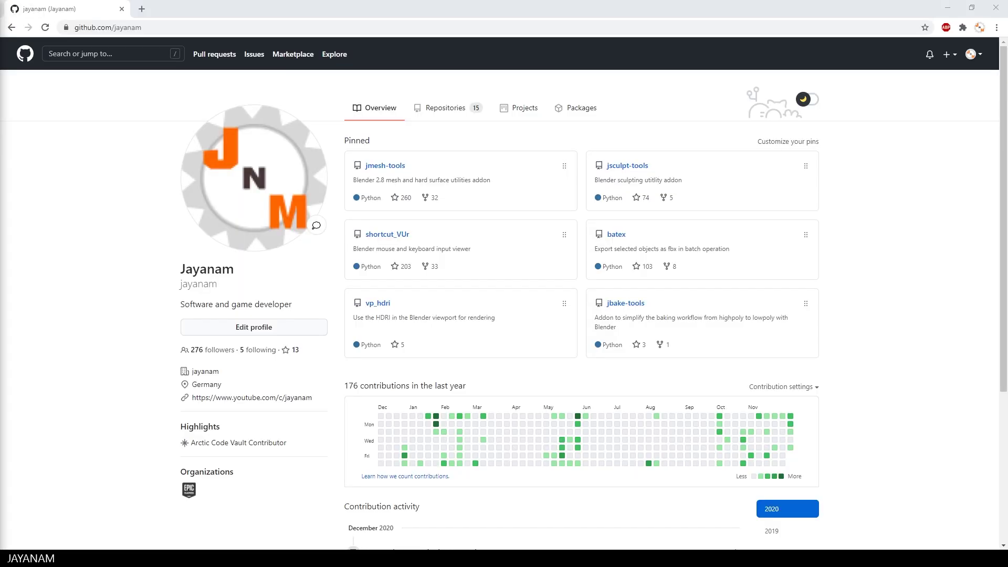
Step: Open the jbake-tools repository, view its Code download options, then close them and scroll down the page
{"action": "left_click", "coordinate": [155, 28]}
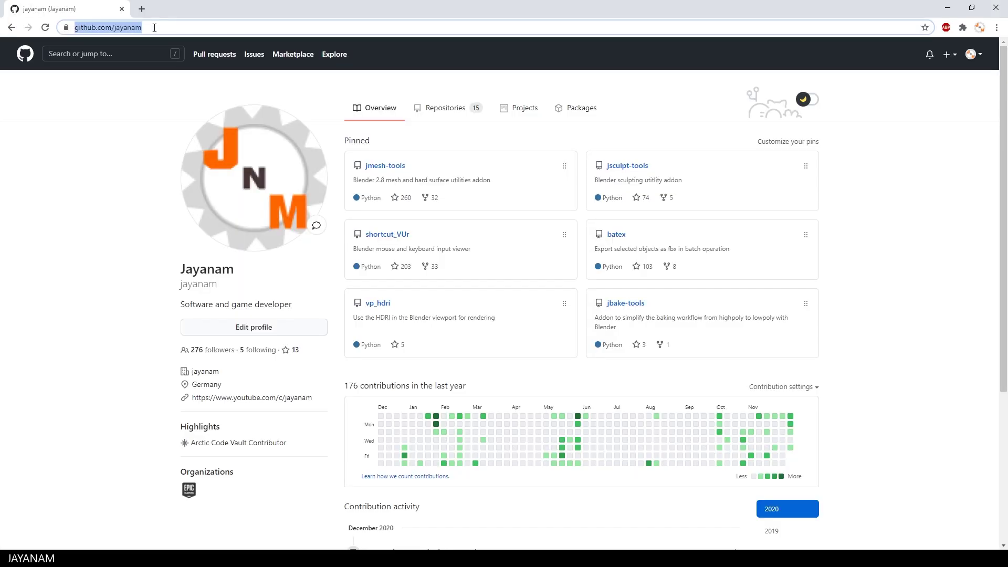
{"action": "left_click", "coordinate": [617, 304]}
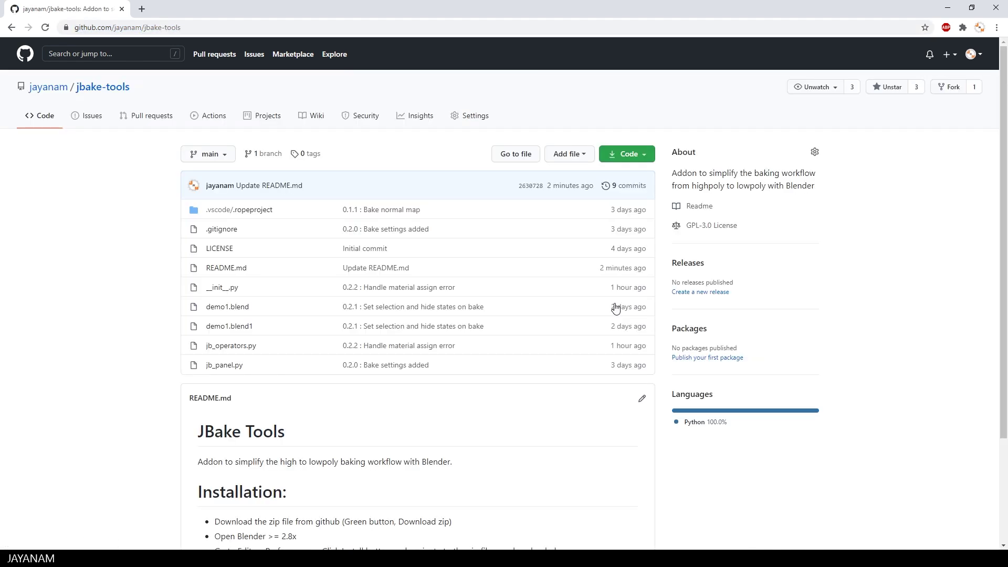
{"action": "left_click", "coordinate": [644, 154]}
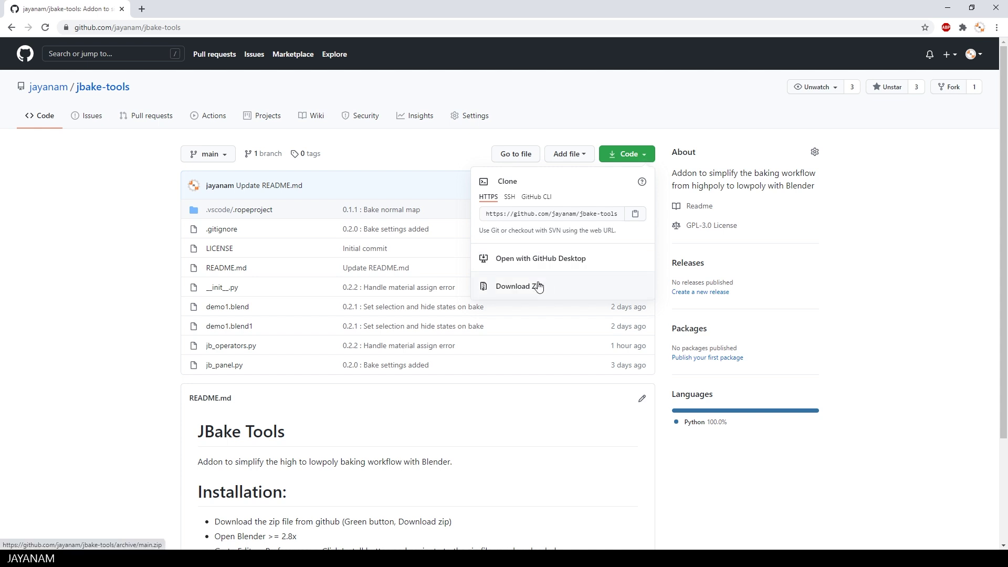
{"action": "left_click", "coordinate": [86, 314]}
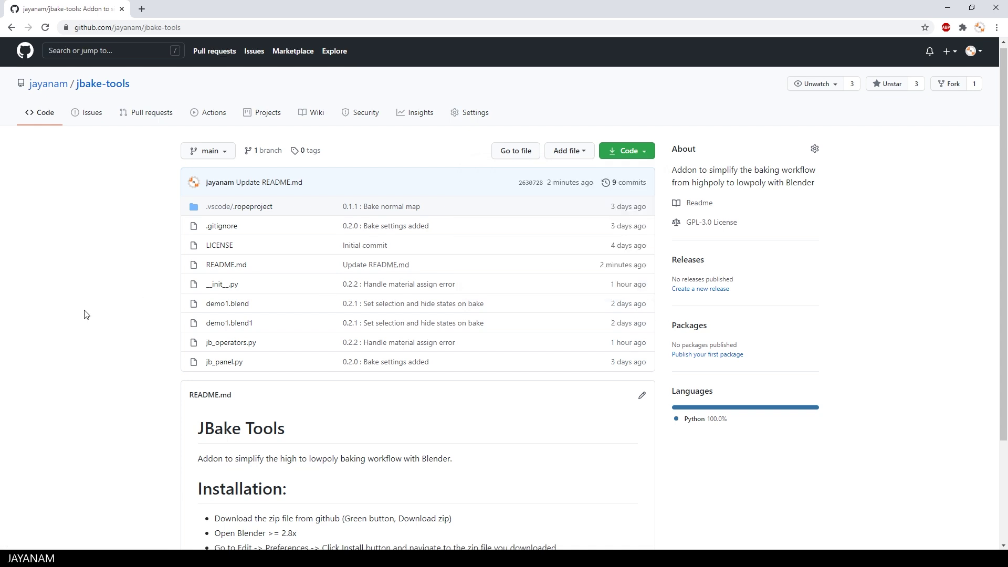
{"action": "scroll", "coordinate": [86, 314], "scroll_direction": "down", "scroll_amount": 2}
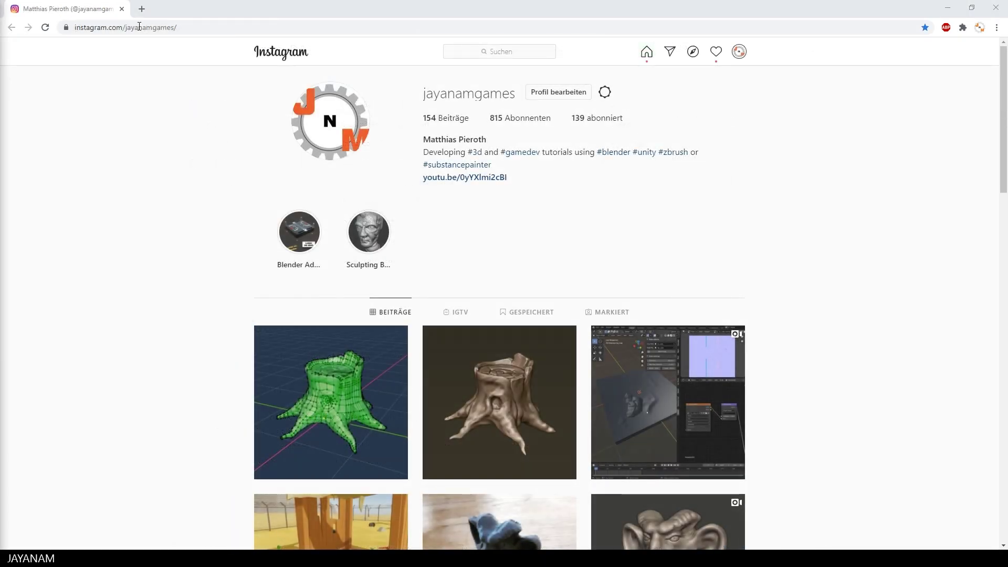
{"action": "left_click", "coordinate": [160, 30]}
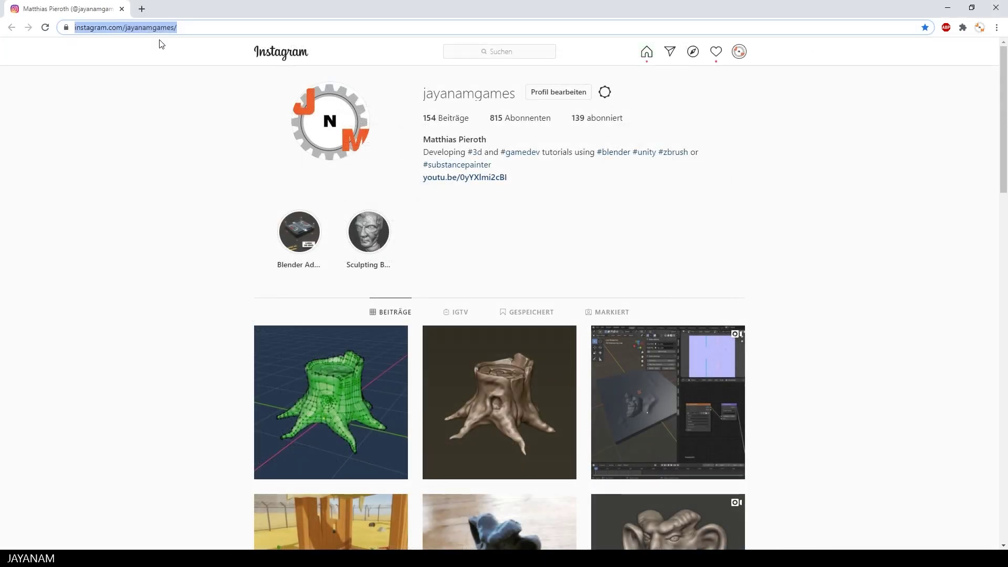
{"action": "middle_click", "coordinate": [726, 201]}
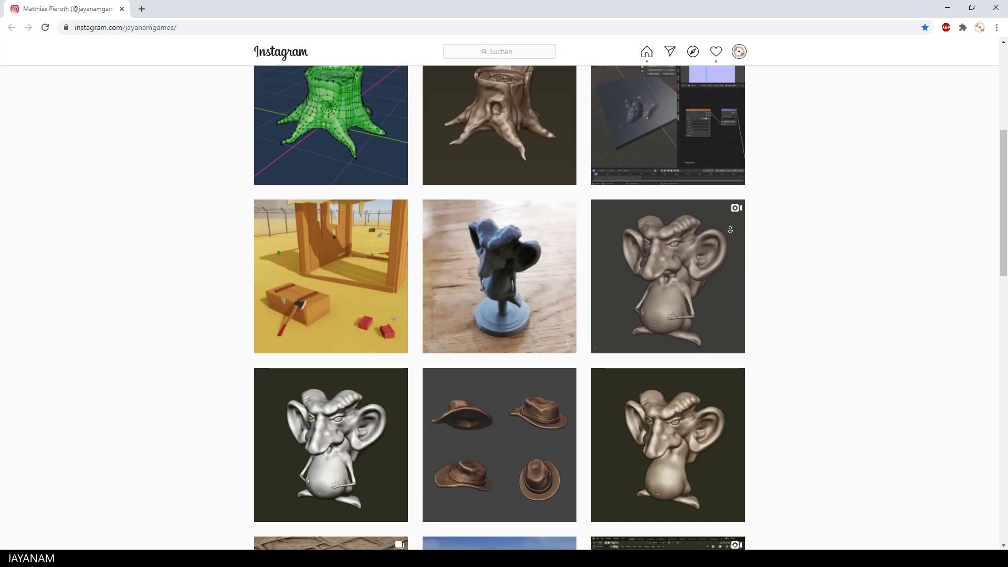